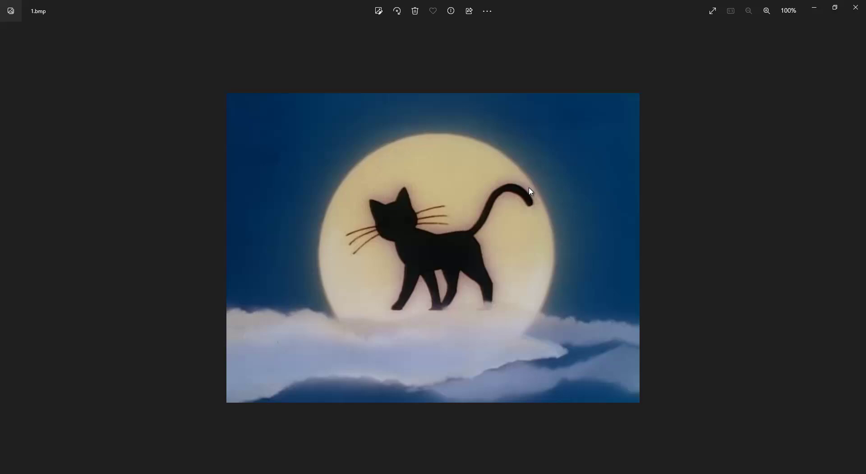
Save the current cat-and-moon star pattern, then clear it to an empty Untitled workspace
click(810, 11)
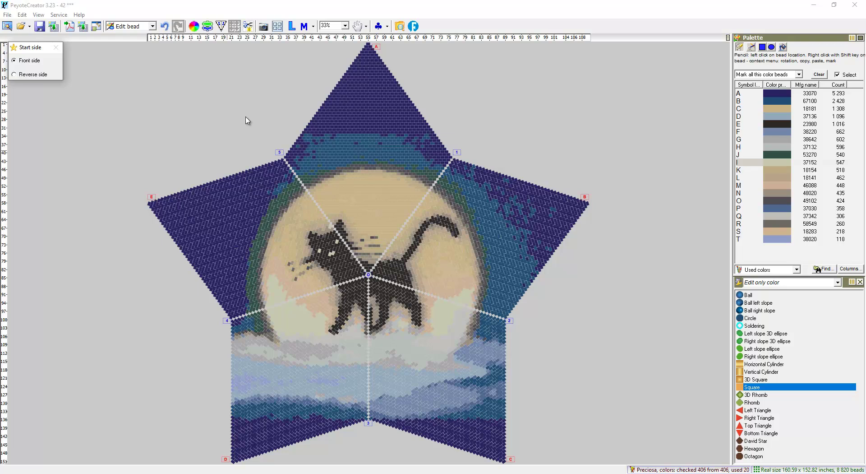
click(39, 27)
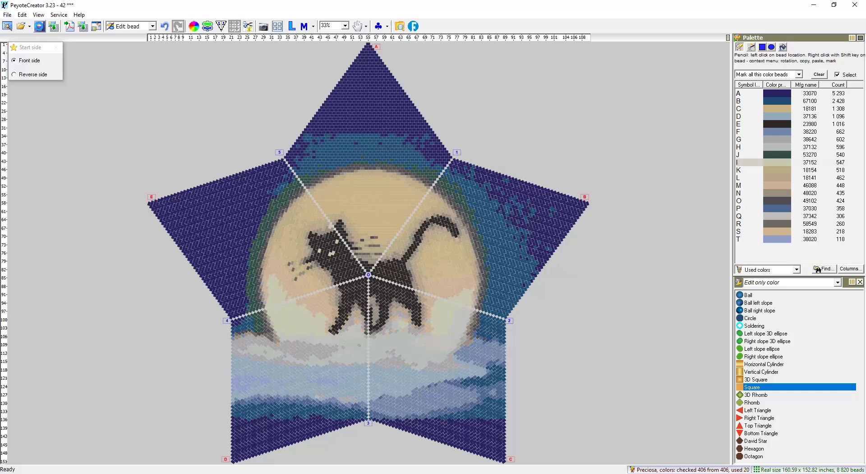
click(7, 14)
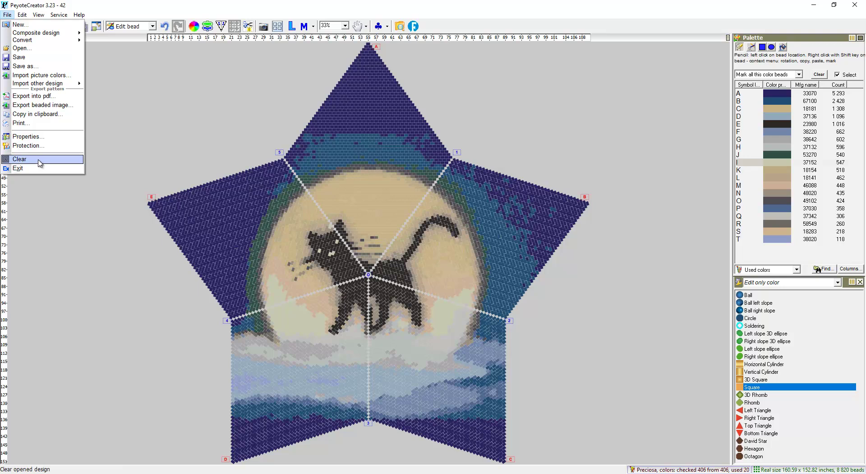
click(38, 159)
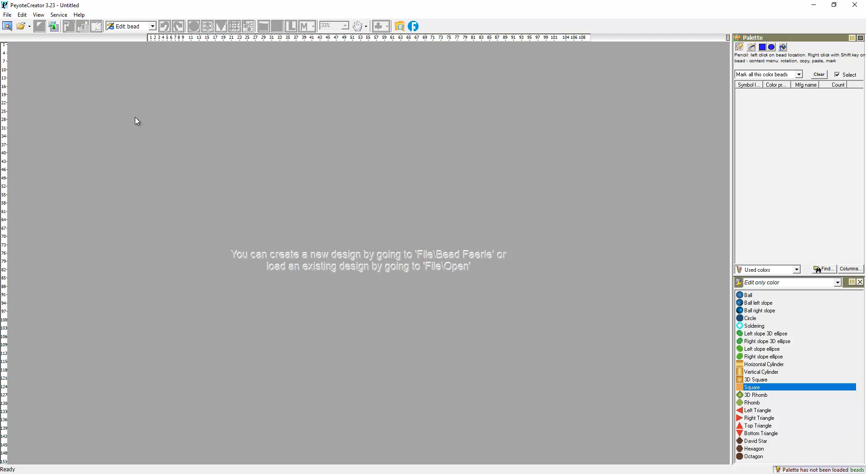
Start a new geometric beadwork design using the Miyuki Delica 11 bead palette
click(7, 15)
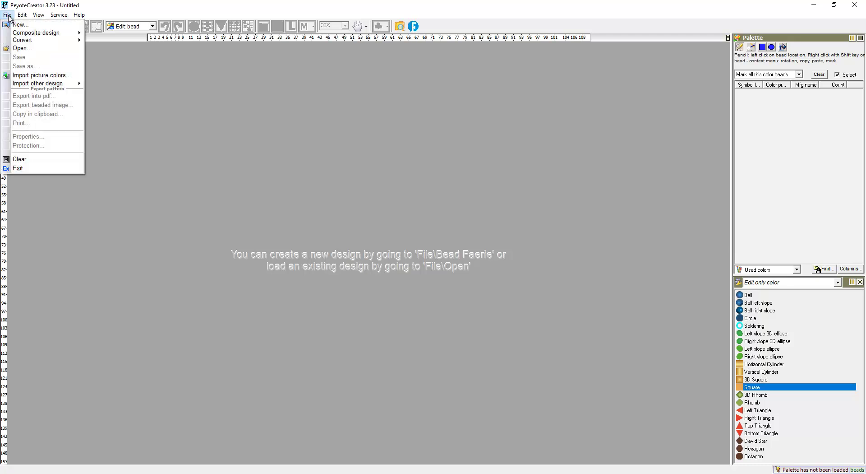
click(20, 25)
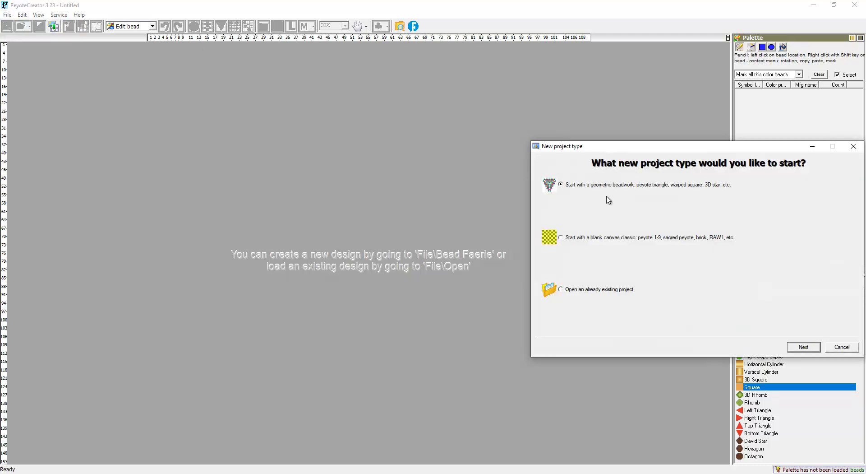
click(803, 347)
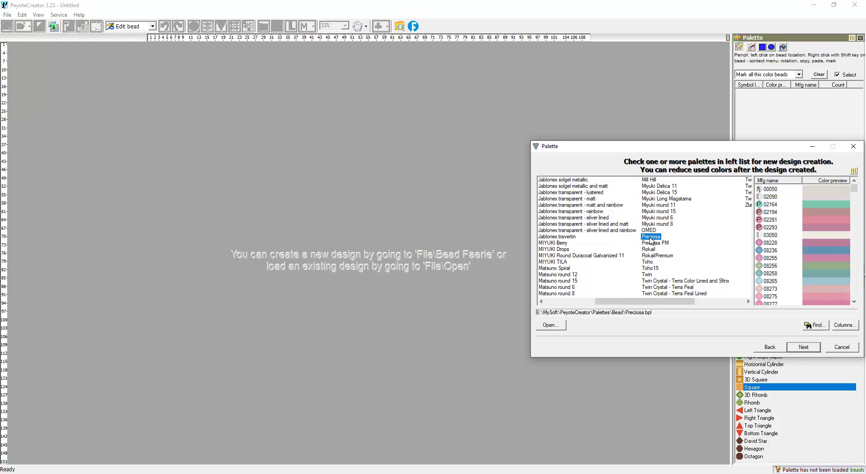
drag(706, 148, 411, 150)
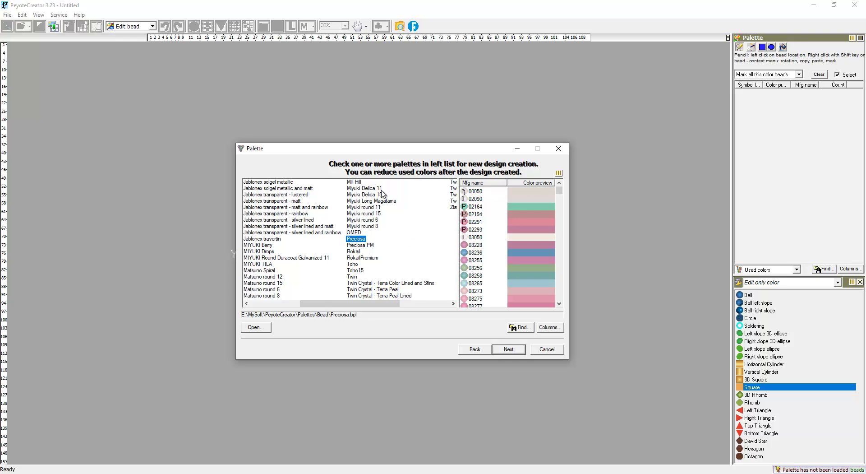
click(357, 188)
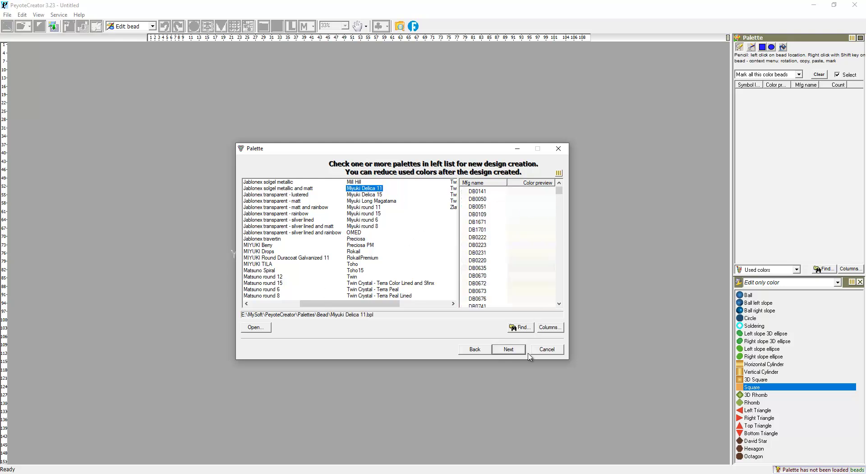
click(507, 350)
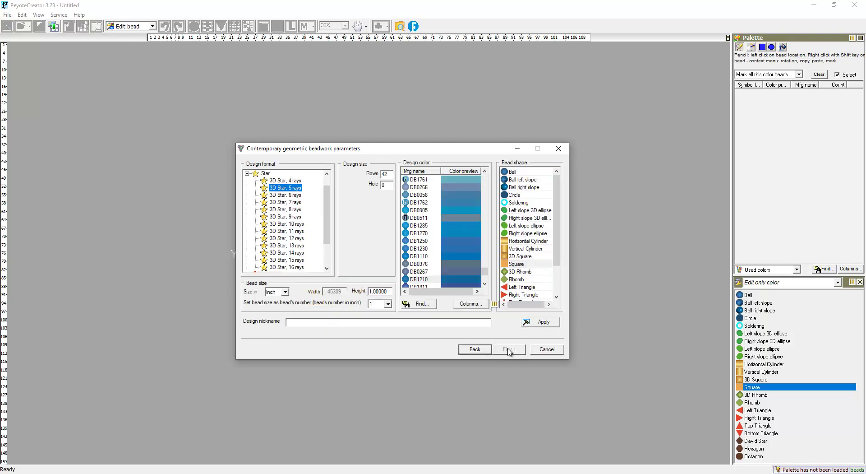
Choose a 5-ray 3D star with DB1210 base colour, 30 rows, nicknamed 'cat and moon', and preview it
click(281, 194)
click(285, 188)
click(469, 280)
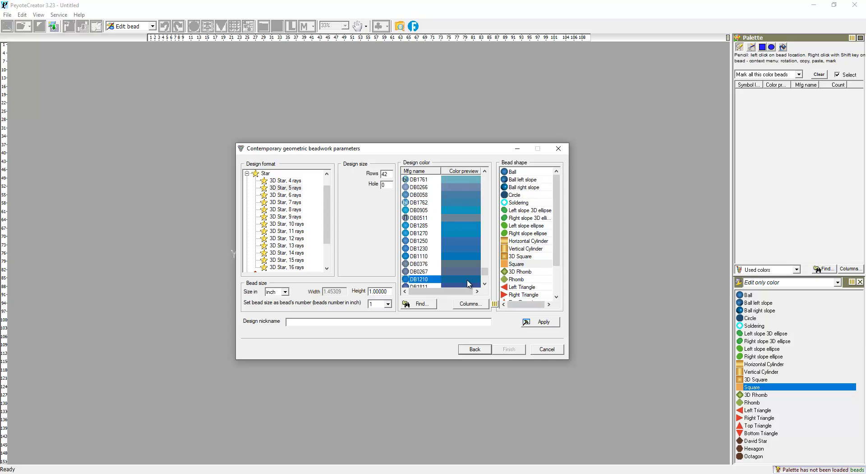
double_click(391, 175)
click(540, 321)
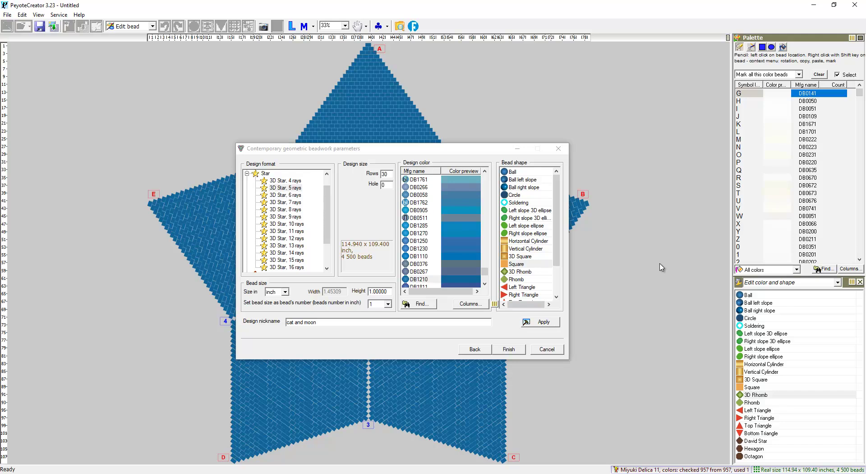
Finish the star and pick 1.bmp from E:\_news\Кошка и луна as the colour-import picture
click(512, 351)
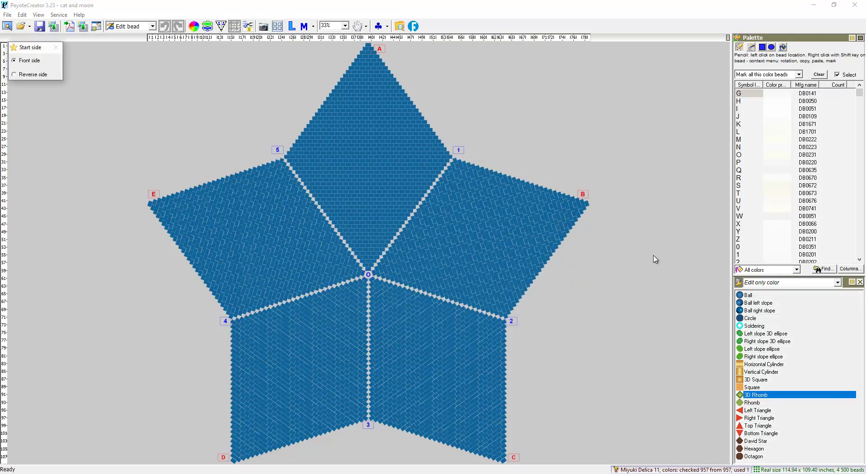
click(7, 15)
click(36, 77)
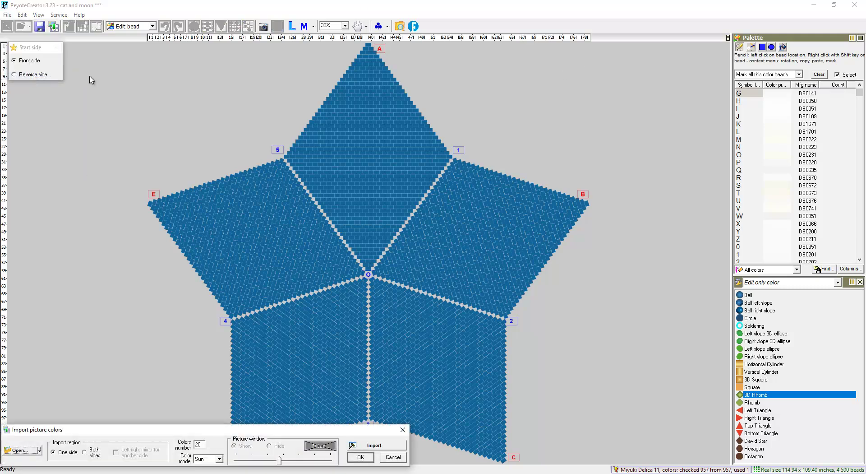
click(20, 452)
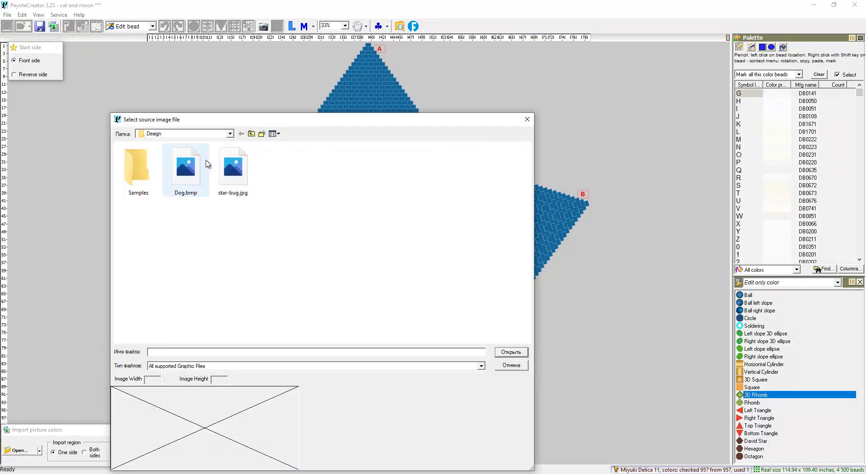
click(230, 133)
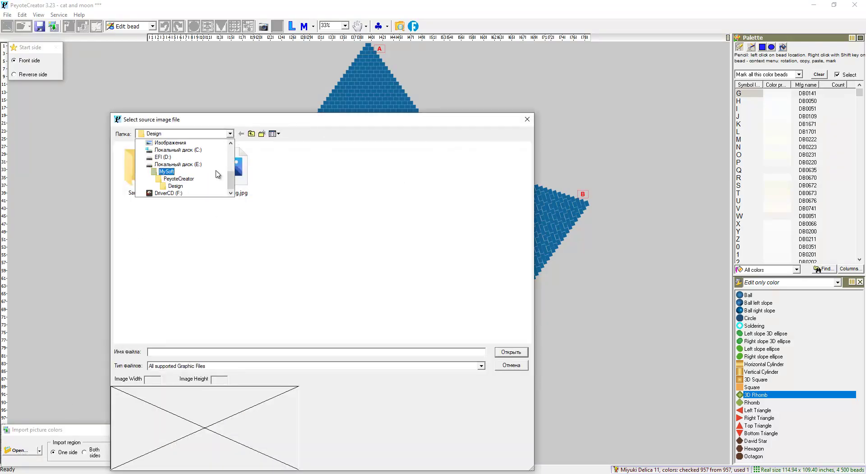
click(194, 165)
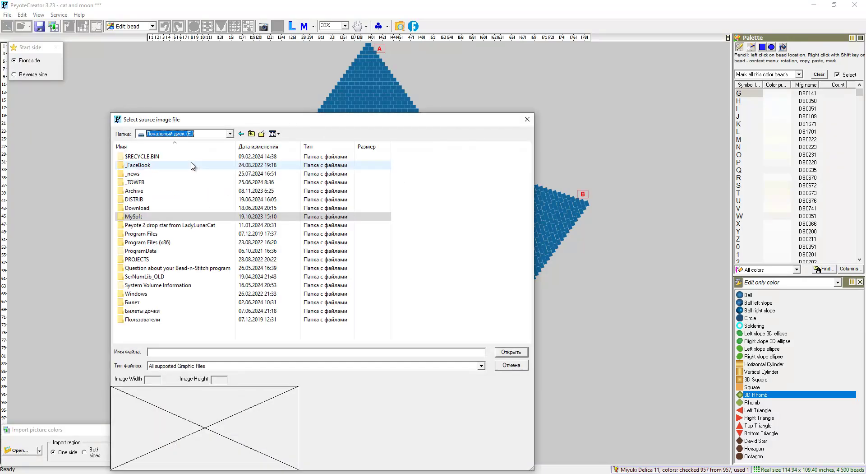
double_click(137, 176)
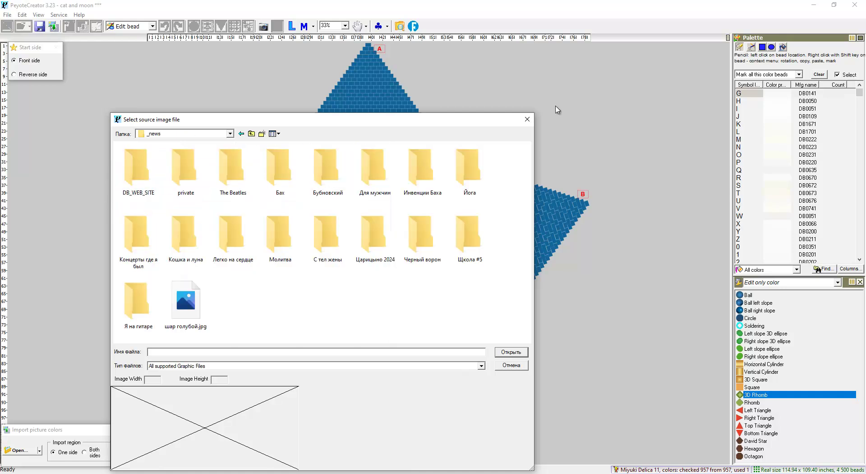
double_click(188, 236)
click(149, 181)
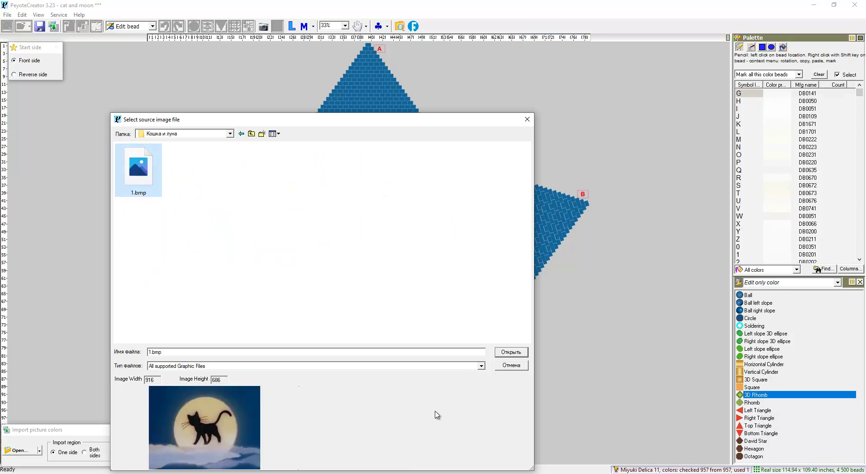
Import the cat picture's colours onto the star, inspect with the picture hidden, then discard the import
click(511, 352)
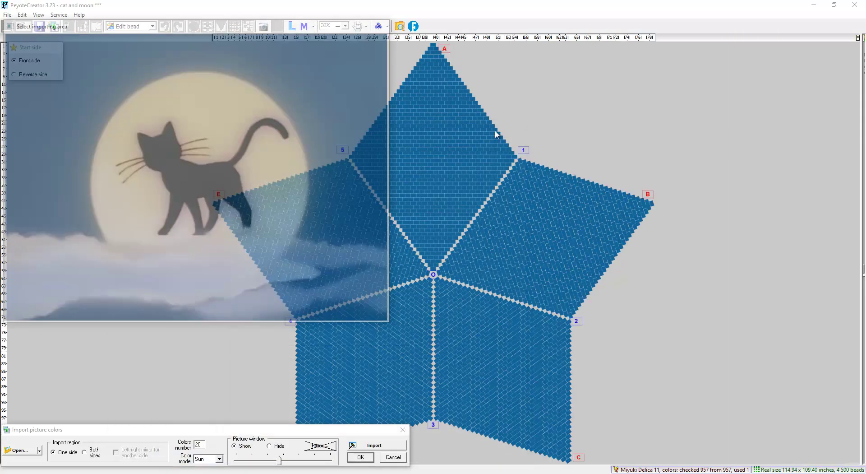
drag(201, 35, 436, 130)
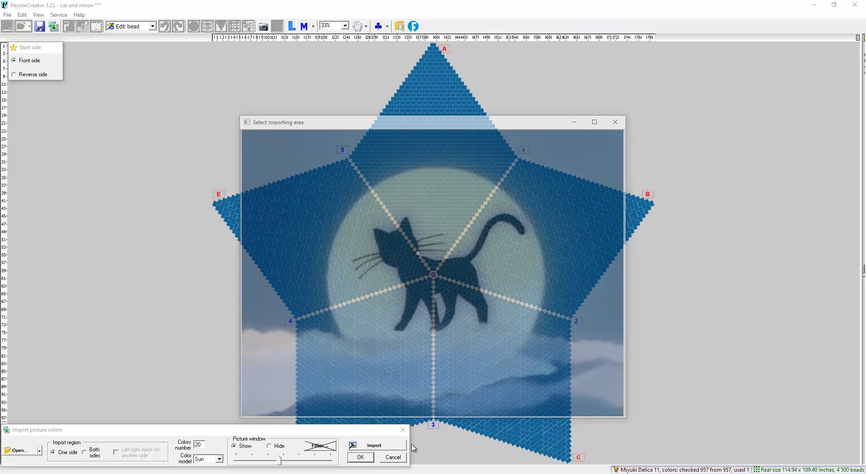
click(373, 447)
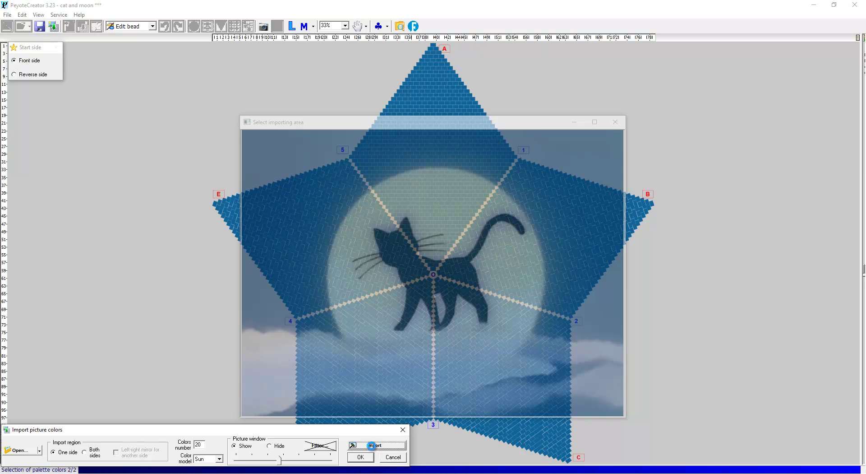
click(269, 445)
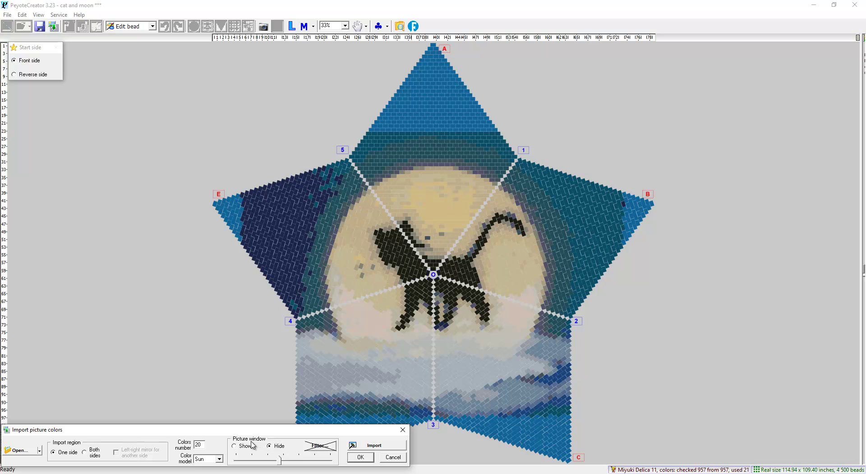
click(402, 430)
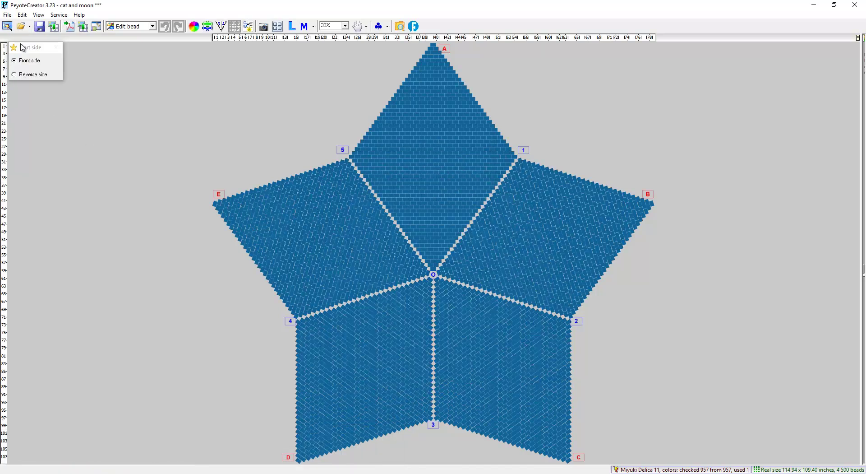
Create a new 40-row blue star in Miyuki Delica 11 beads, named '40'
click(8, 15)
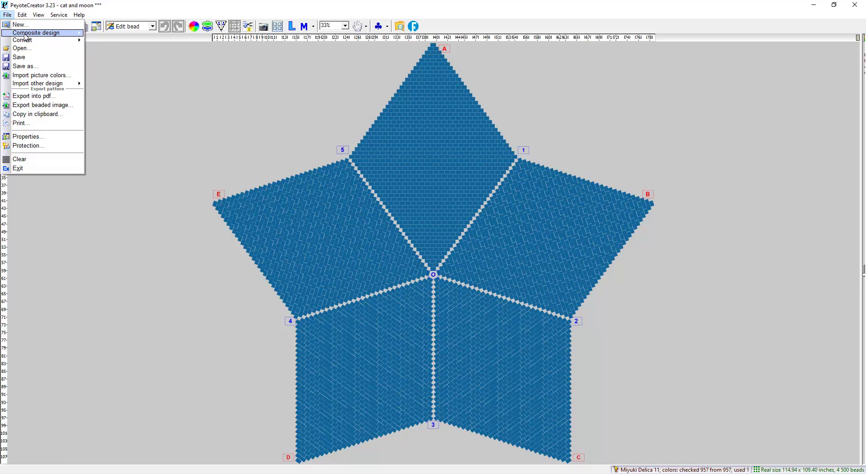
click(22, 27)
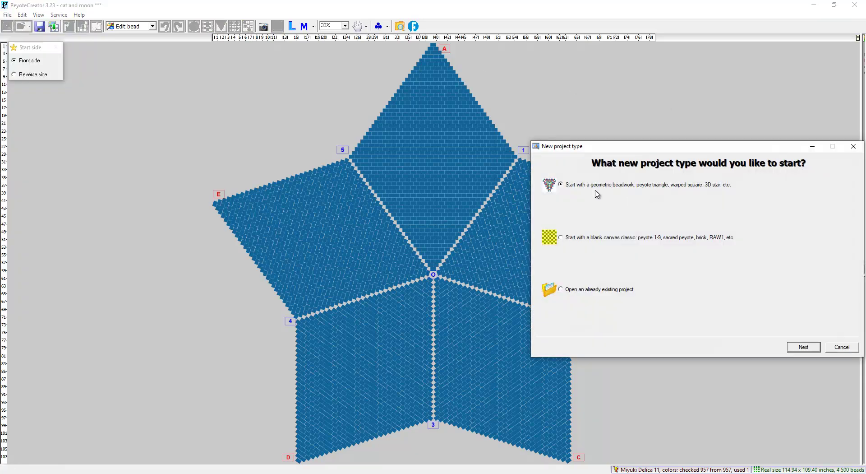
click(805, 346)
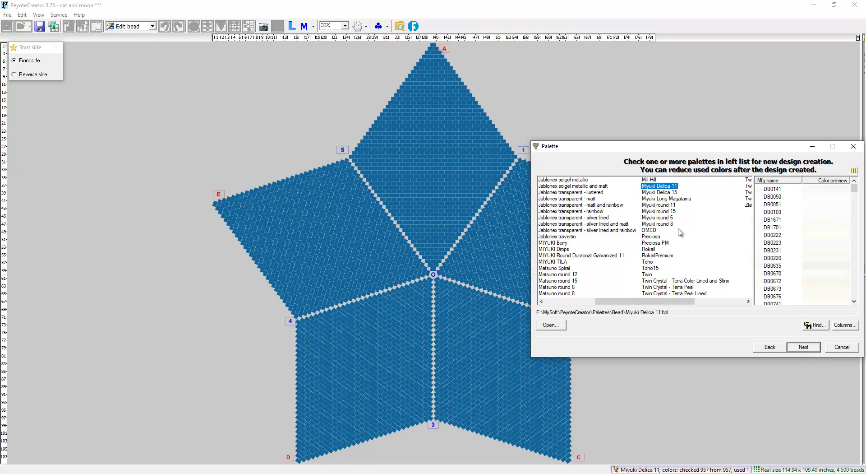
click(800, 347)
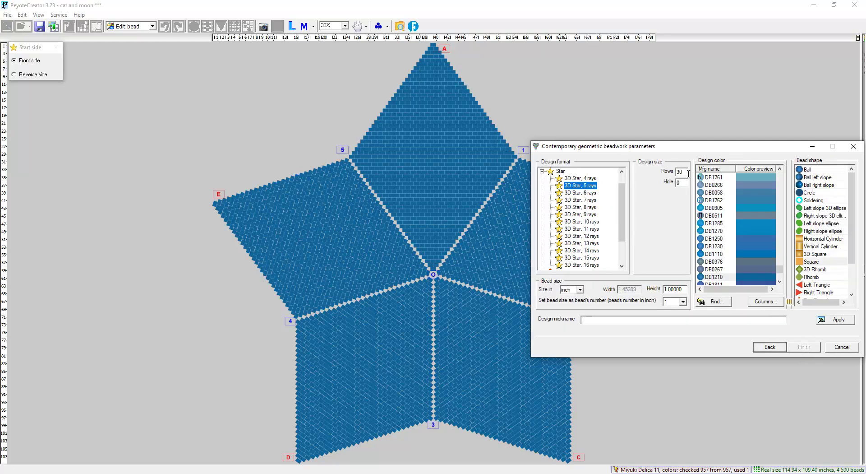
click(682, 172)
click(835, 320)
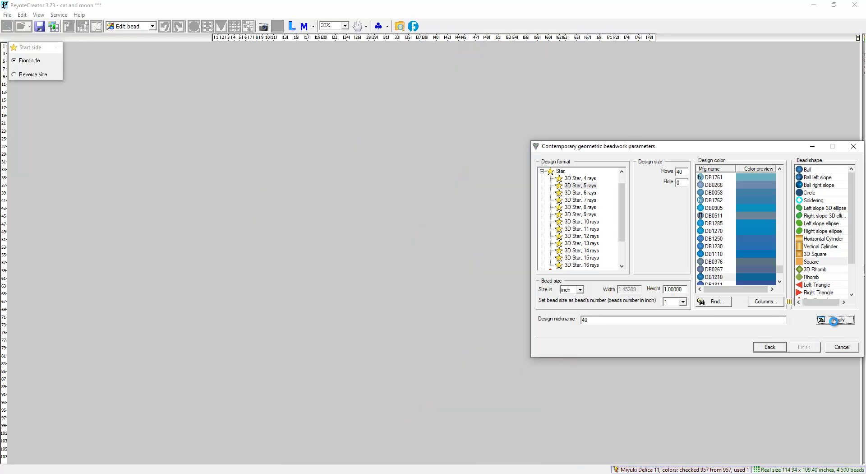
click(817, 351)
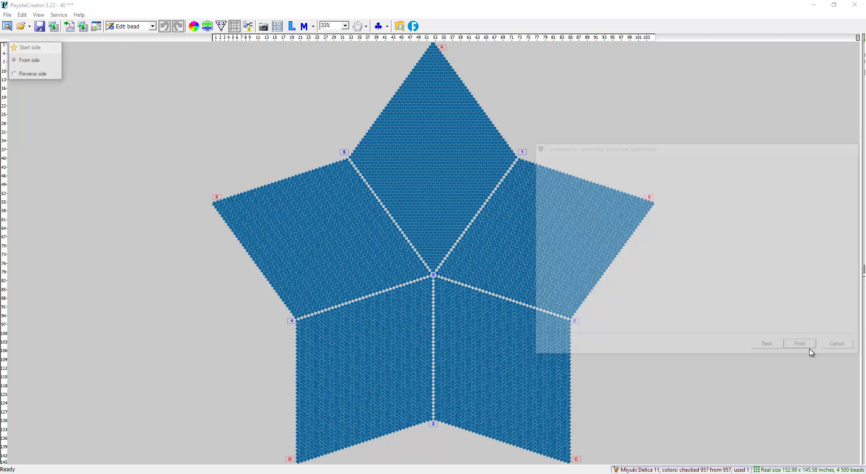
Import colours from the recent cat-and-moon picture into the 40-row star, then toggle Hide and Show
click(7, 14)
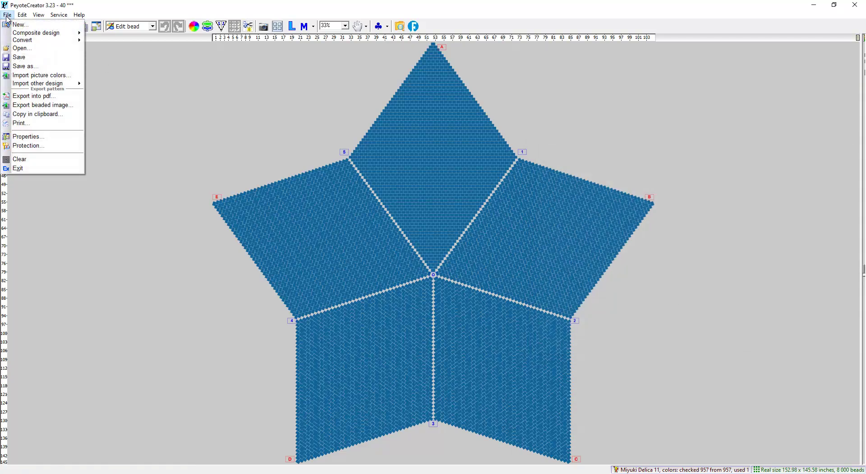
click(28, 76)
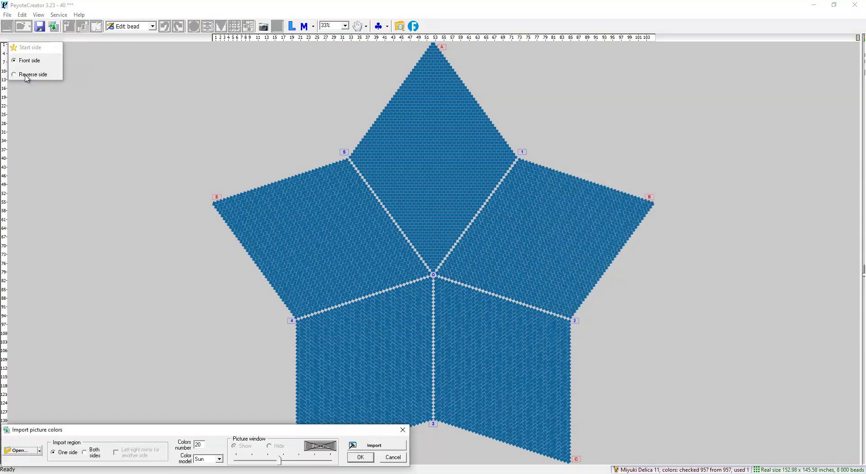
click(40, 452)
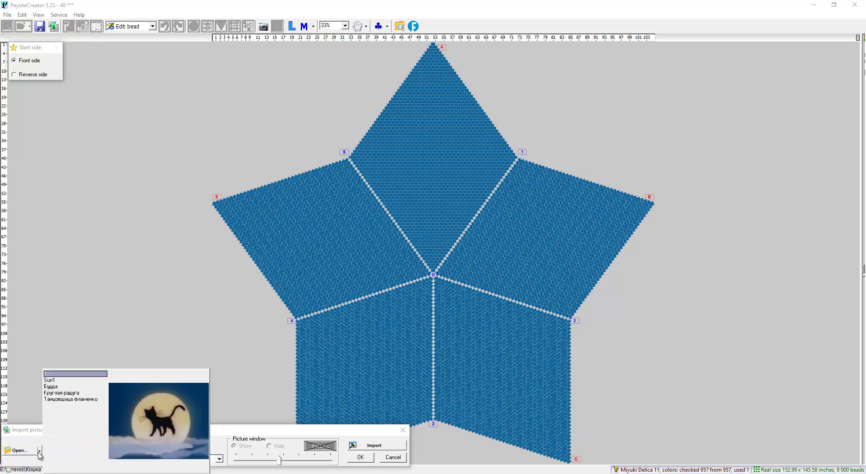
click(54, 374)
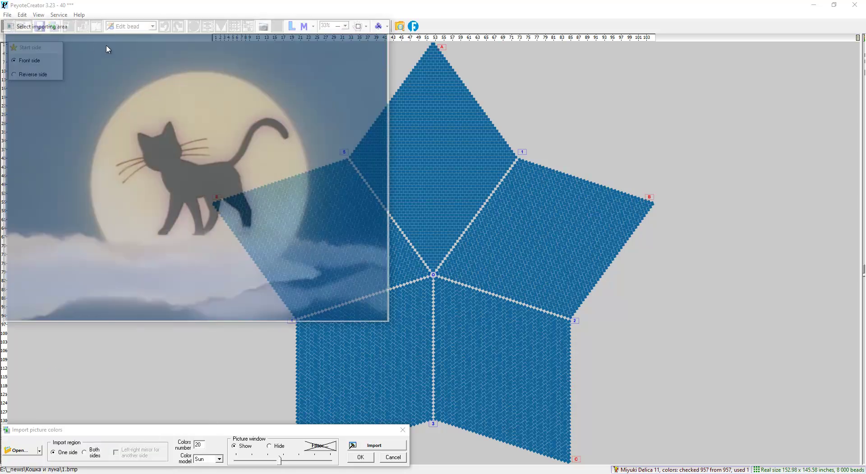
drag(132, 29, 366, 126)
click(374, 445)
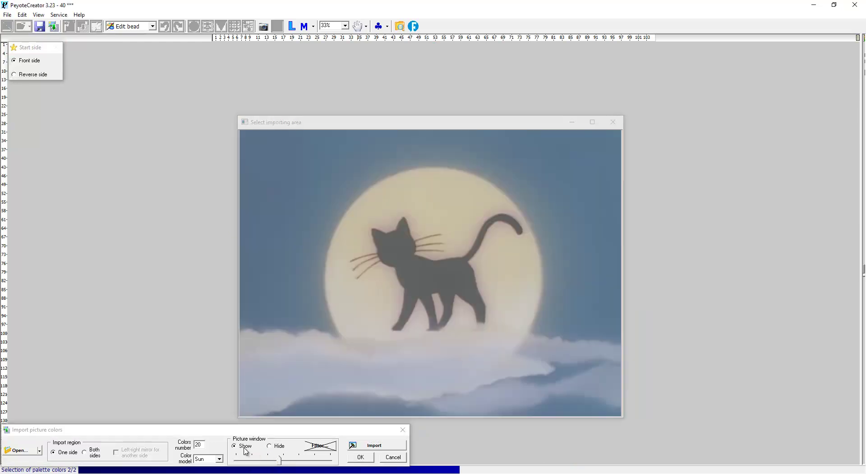
click(272, 446)
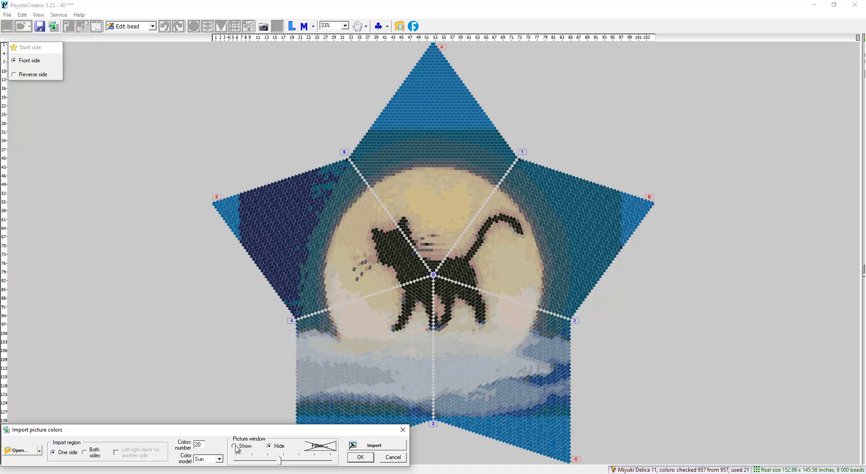
click(234, 446)
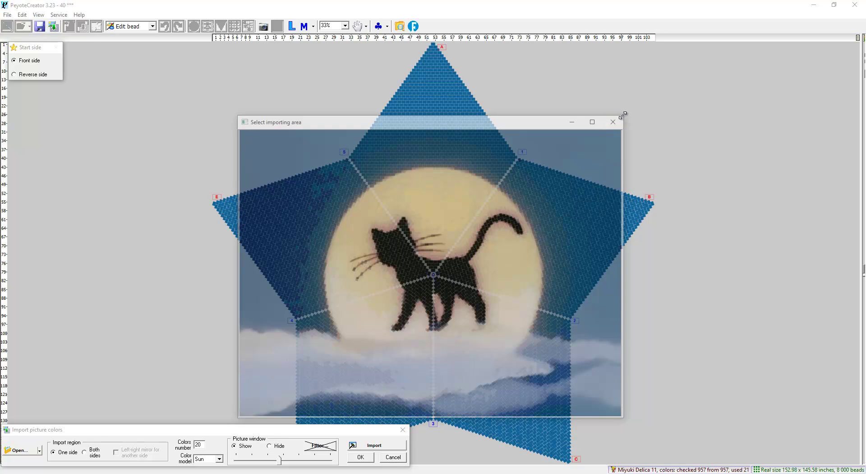
Enlarge the picture, shift it left and down, reimport colours, and hide it to check
drag(623, 115, 708, 60)
drag(635, 70, 583, 98)
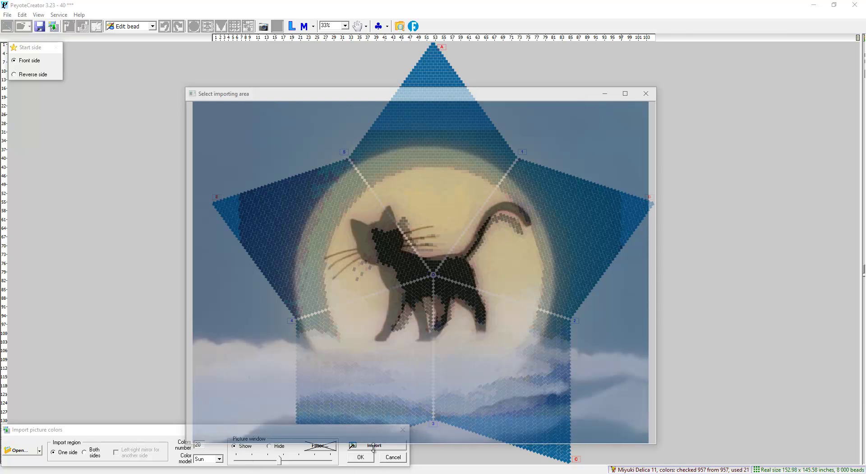
click(148, 432)
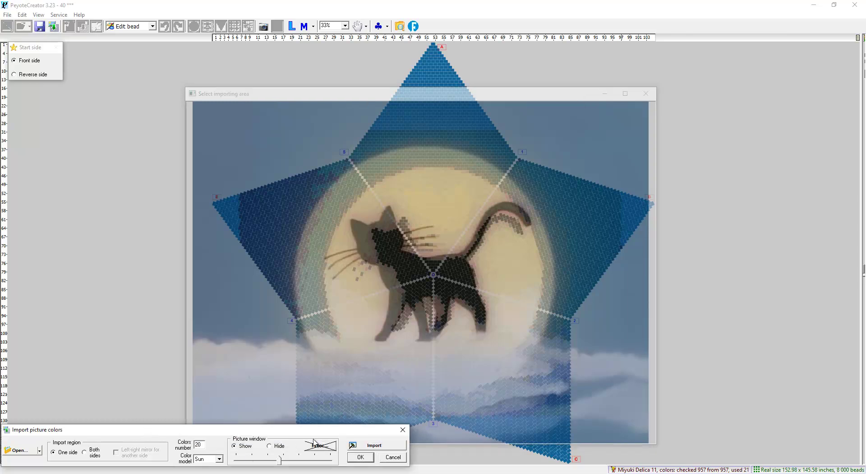
click(375, 445)
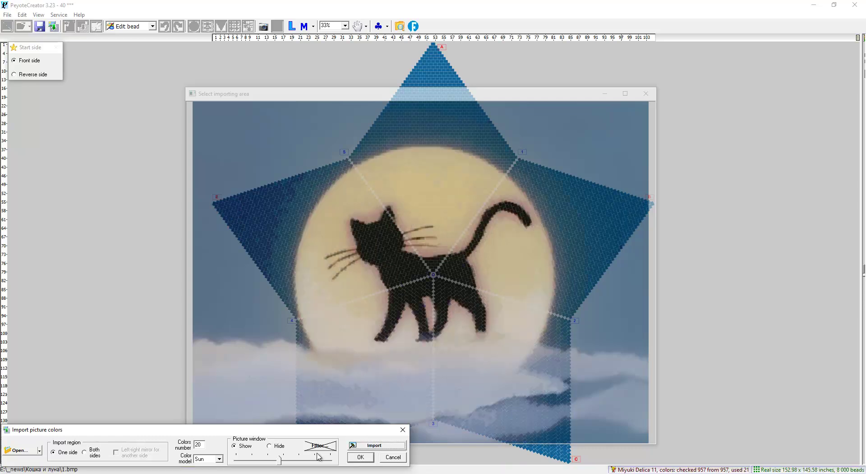
click(269, 447)
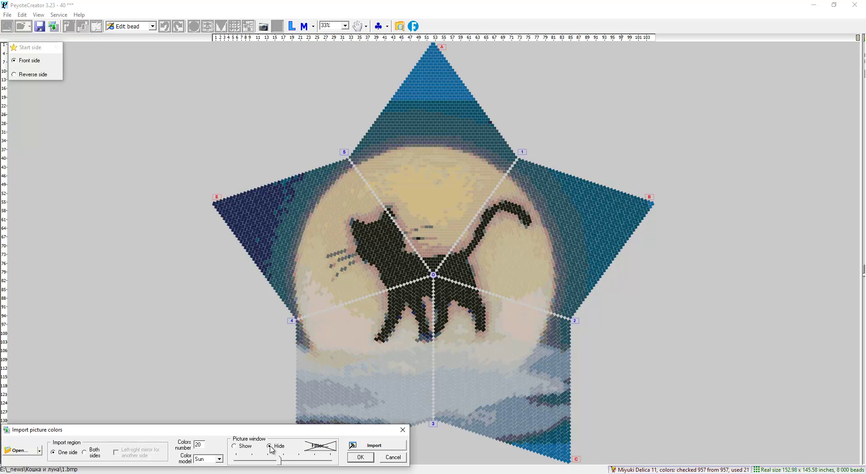
Enlarge the picture toward the top left, move it down-right, and reimport the colours
click(239, 446)
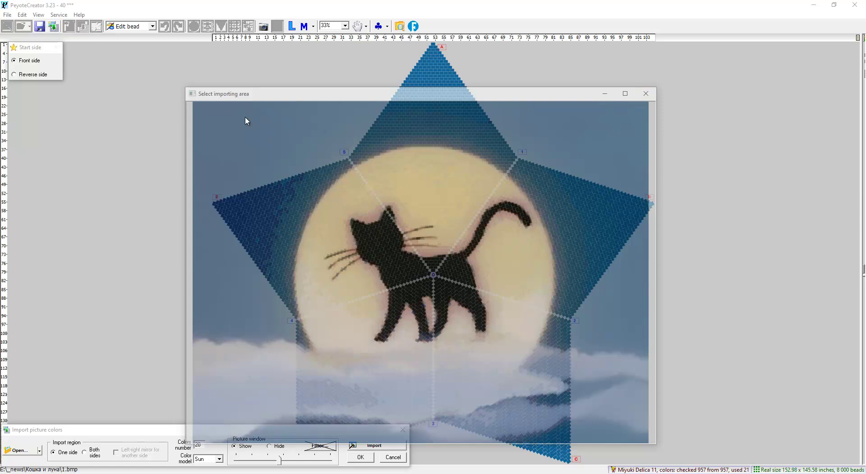
drag(186, 88, 147, 43)
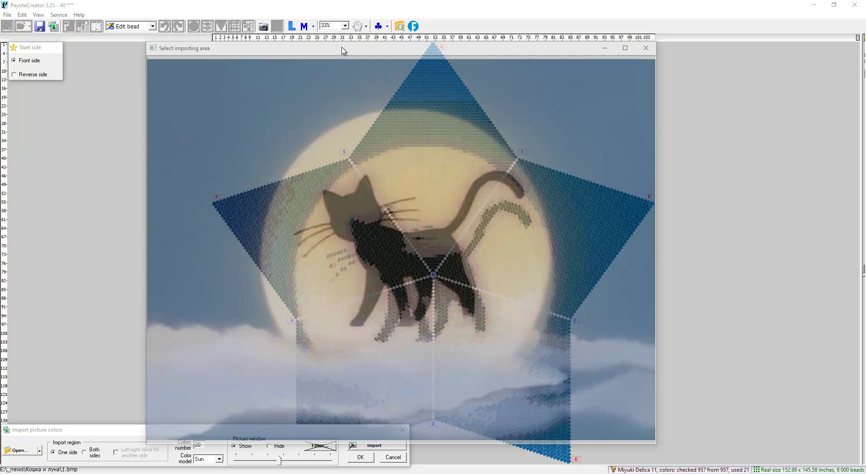
drag(344, 52, 369, 75)
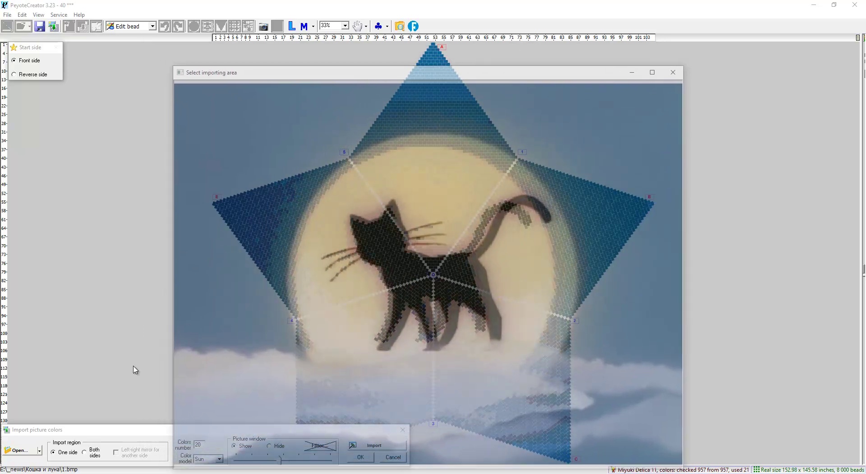
click(135, 430)
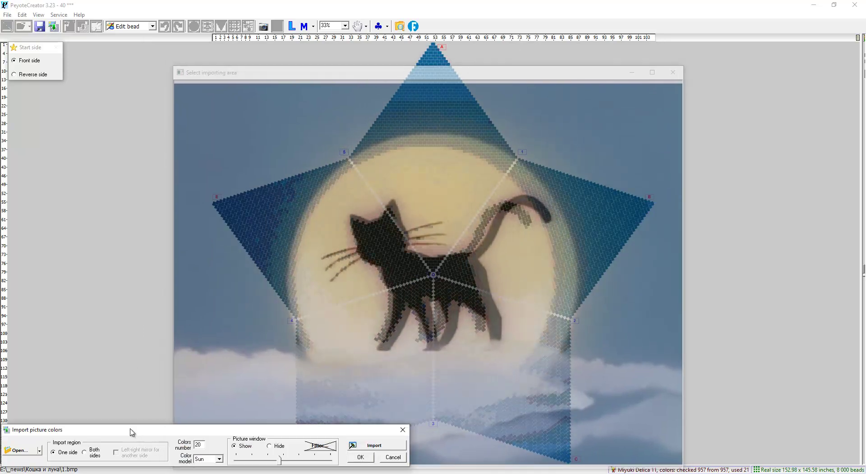
click(375, 444)
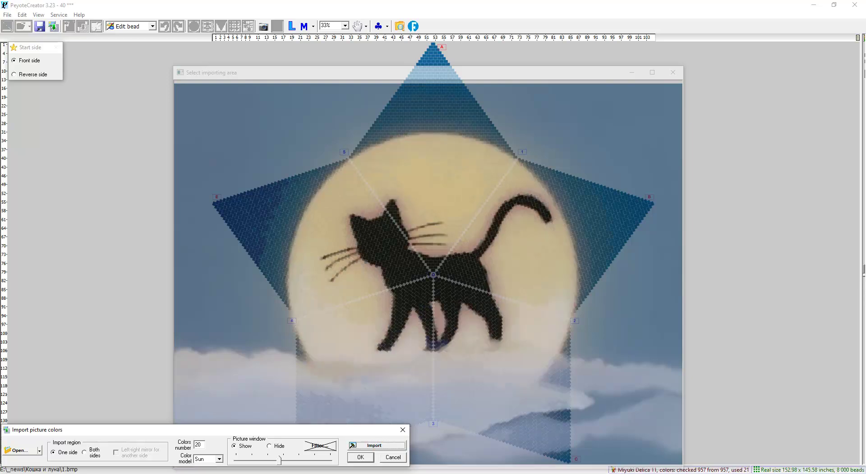
click(270, 446)
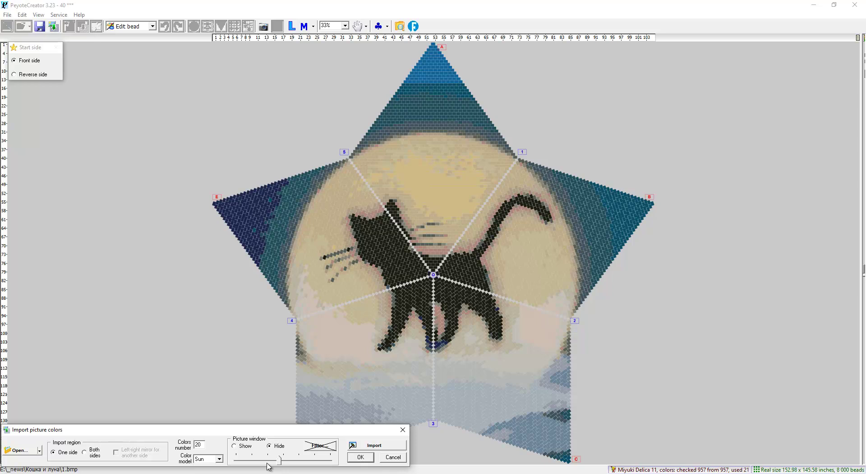
Enlarge the picture further, move it down and right, reimport, and review the beads hidden
click(234, 446)
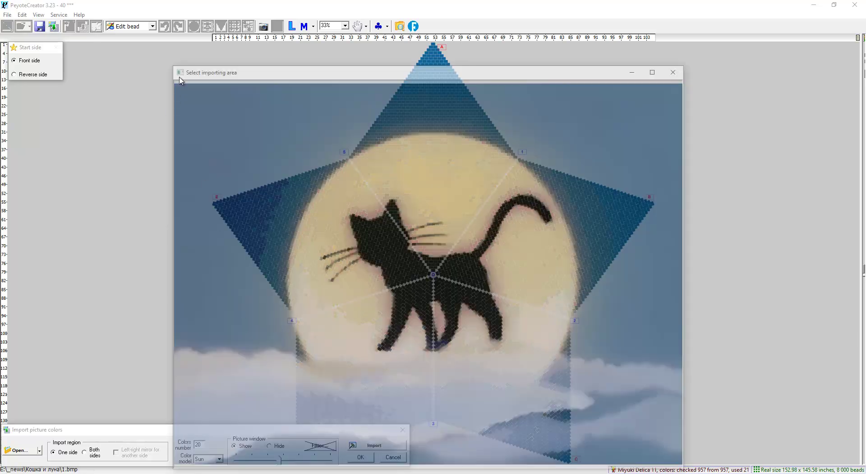
drag(173, 65, 104, 17)
drag(449, 25, 475, 60)
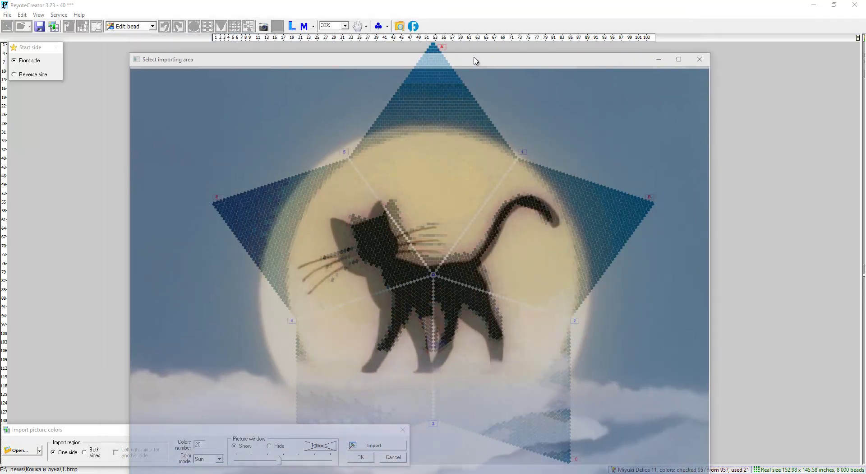
click(68, 433)
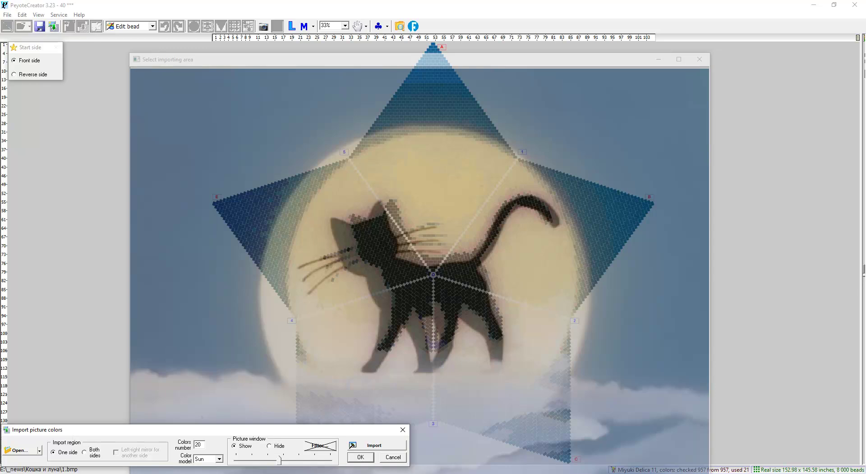
click(372, 445)
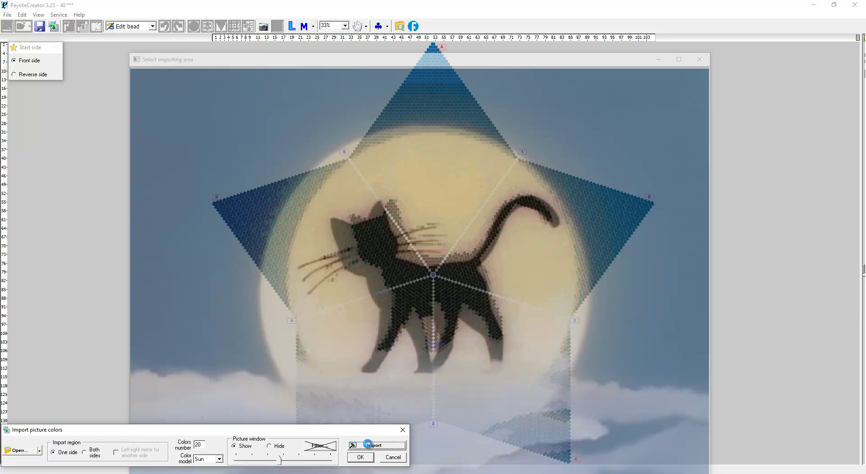
click(270, 446)
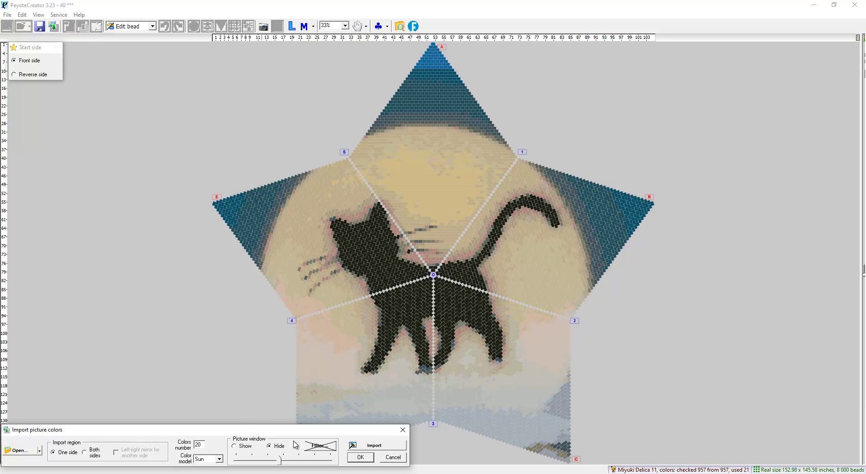
Enlarge and centre the cat picture over the star, reimport colours, hide it, and move the dialog aside
click(234, 446)
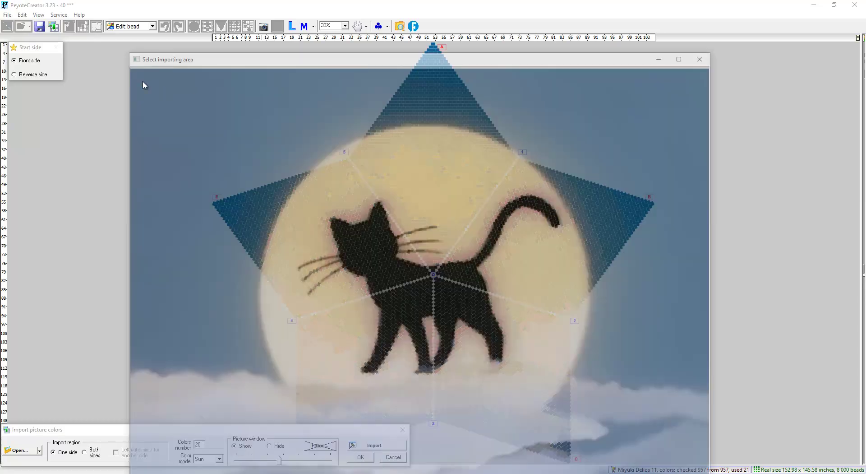
drag(131, 54, 85, 1)
drag(532, 8, 564, 38)
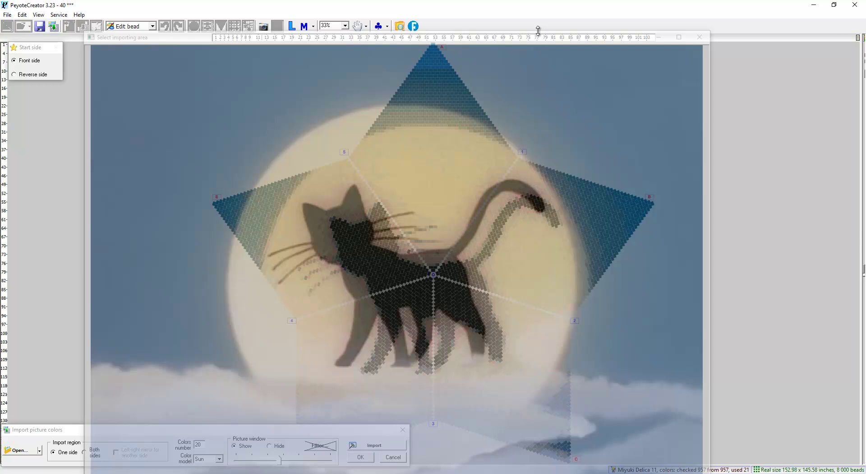
mouse_move(553, 51)
mouse_down()
mouse_move(573, 73)
mouse_move(568, 50)
mouse_up()
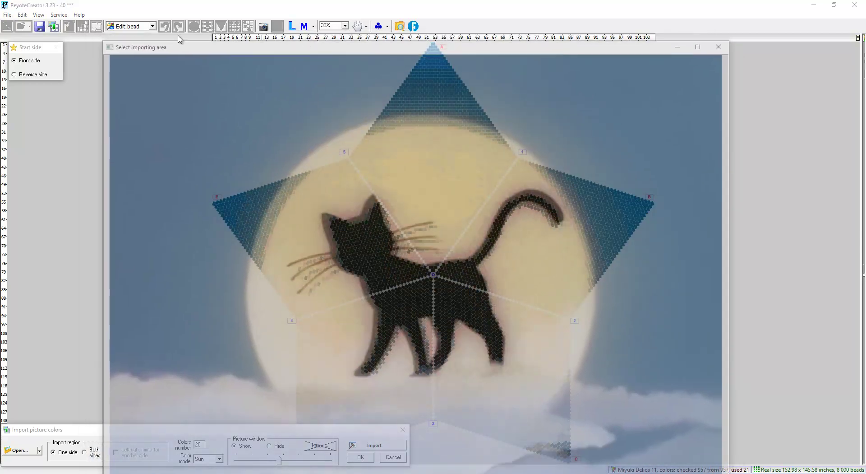
drag(104, 44, 90, 19)
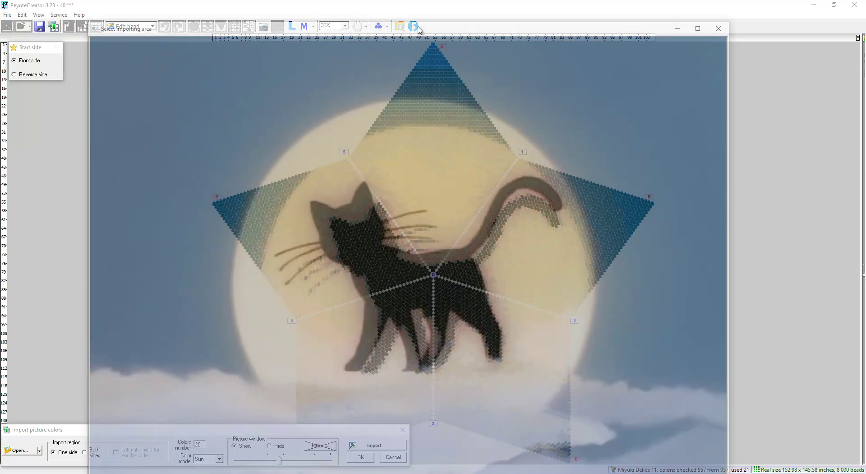
drag(444, 32, 462, 39)
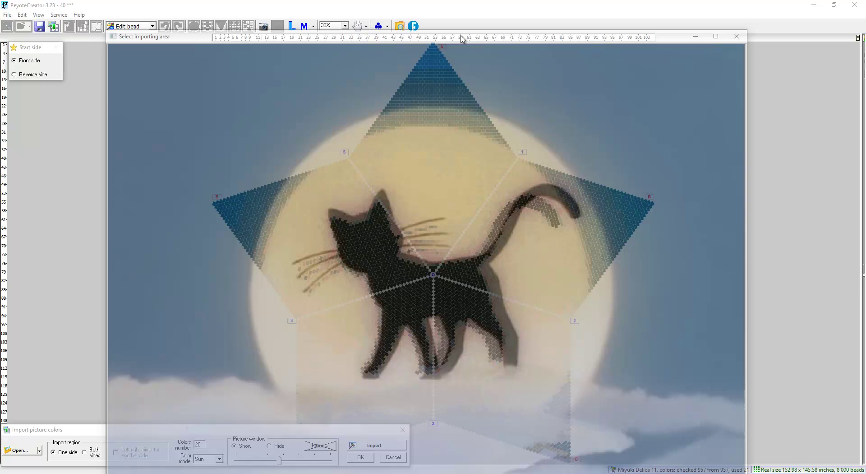
click(75, 429)
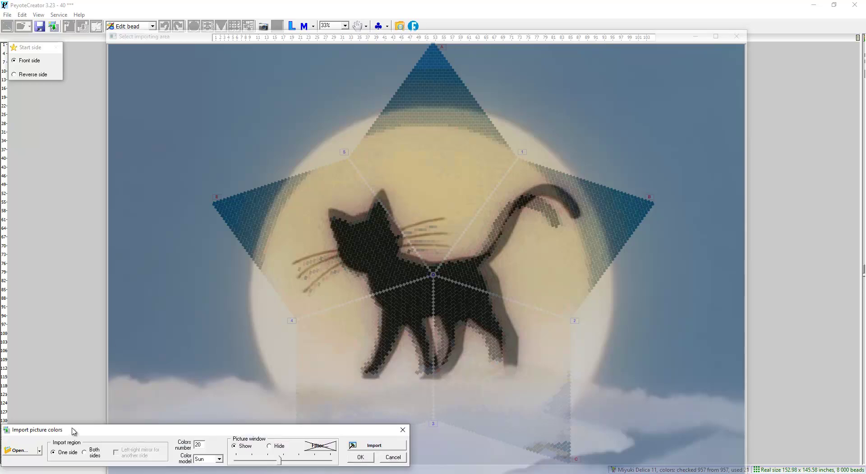
click(375, 446)
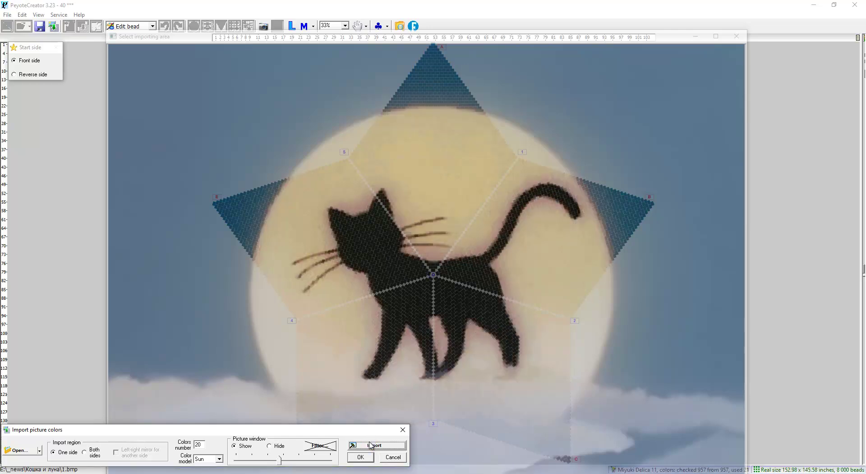
click(270, 446)
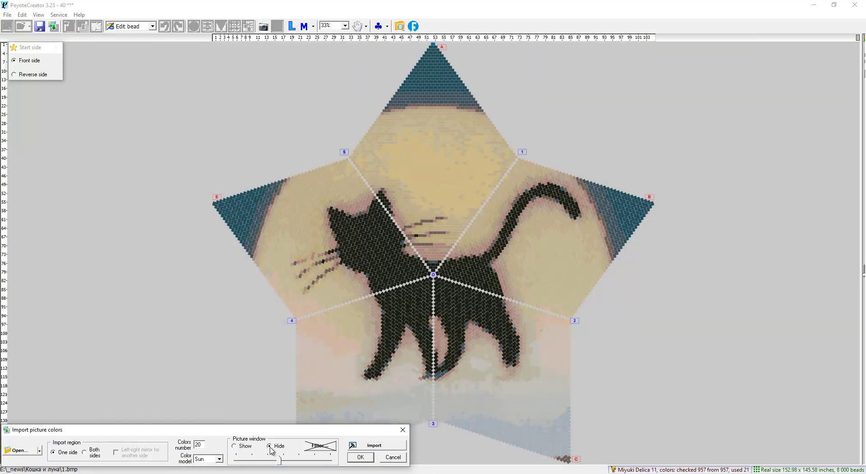
drag(277, 432, 288, 344)
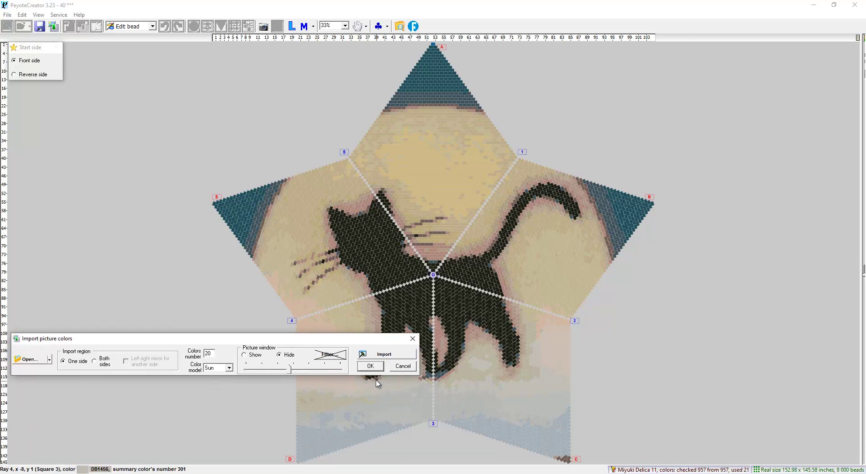
Accept the imported colours and paint white DB0050 eye beads on the cat's head
click(370, 366)
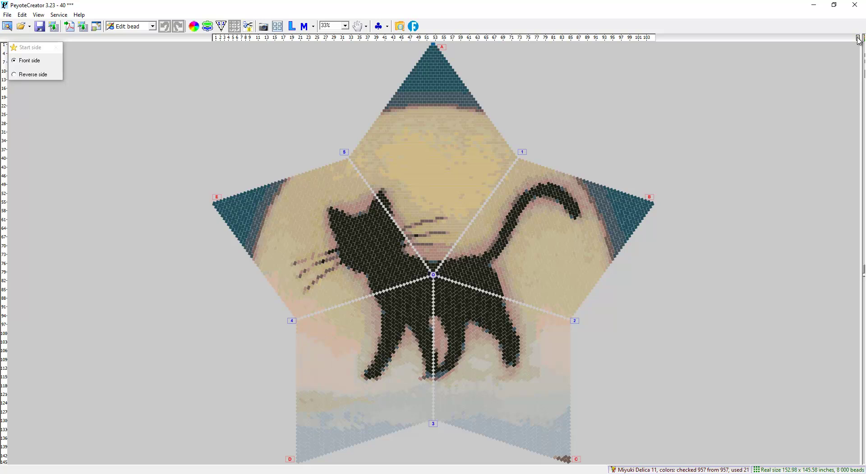
click(857, 38)
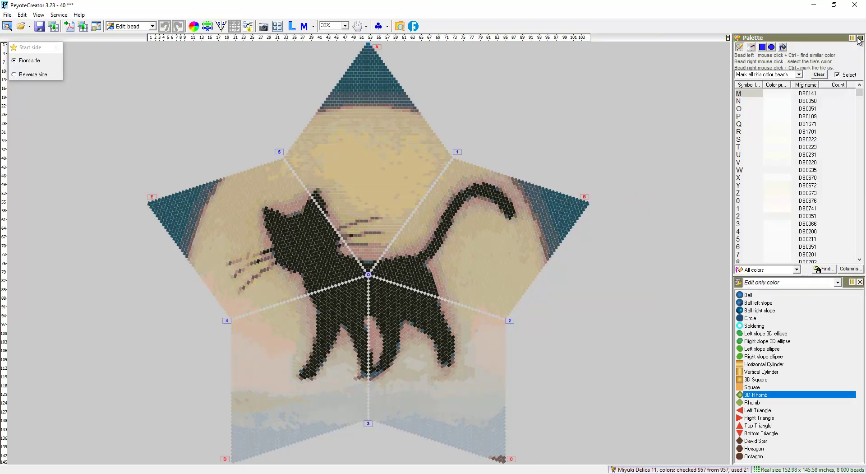
click(776, 103)
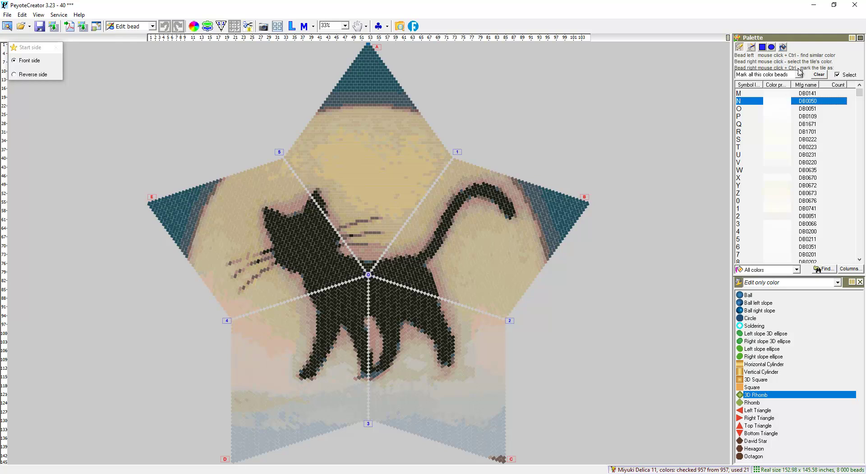
click(287, 238)
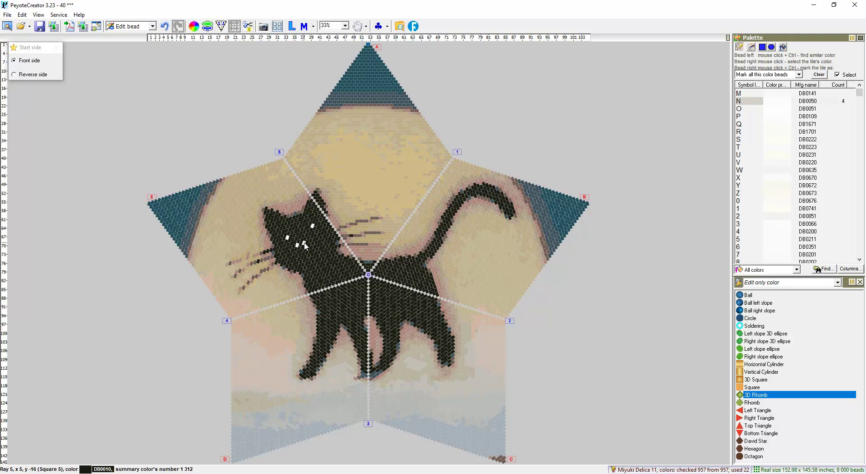
click(303, 243)
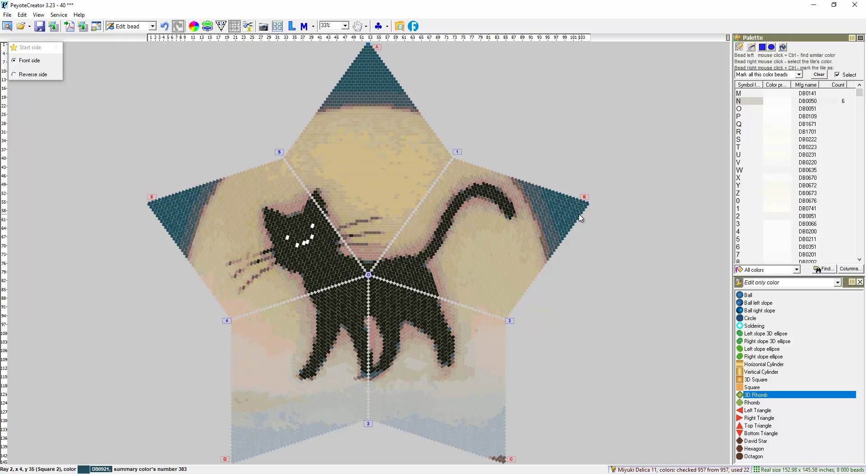
Use Symmetric drawing to copy the design onto the reverse side, check it, and return to the front
click(22, 14)
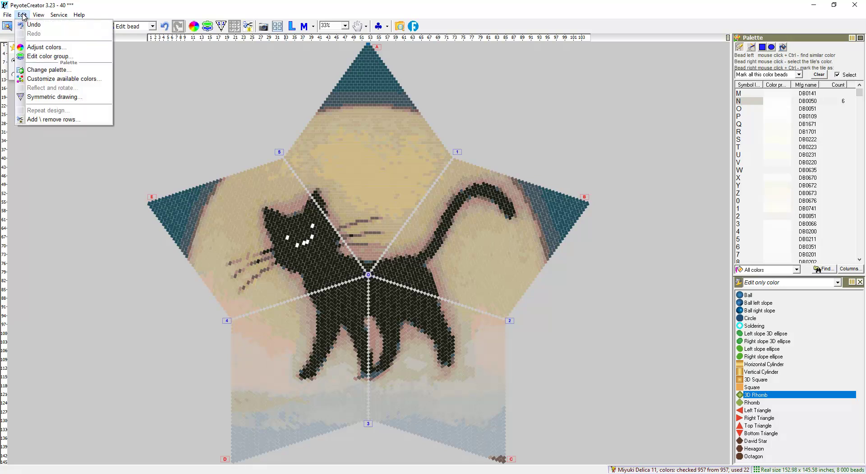
click(45, 97)
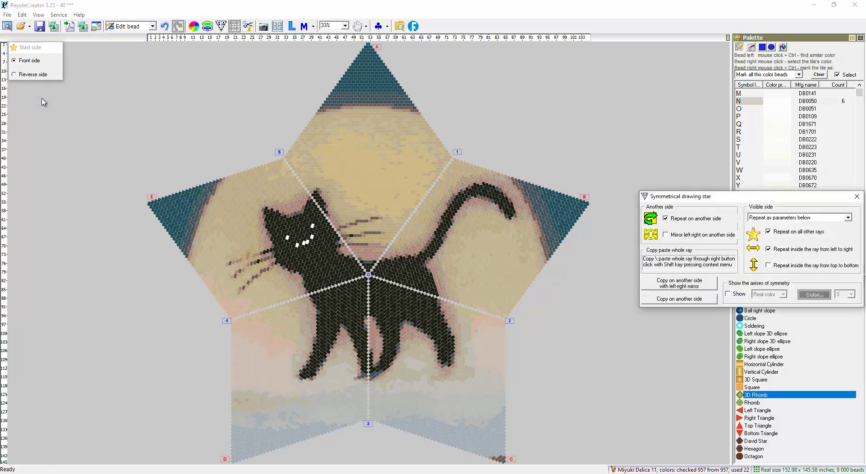
click(675, 300)
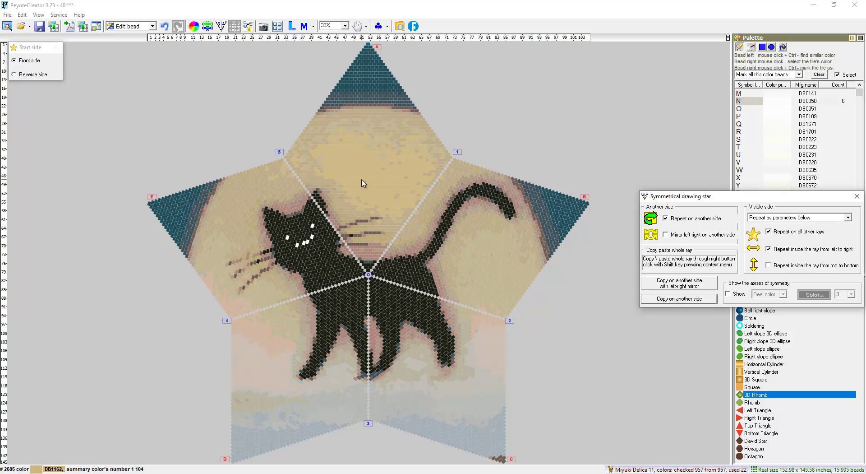
click(14, 75)
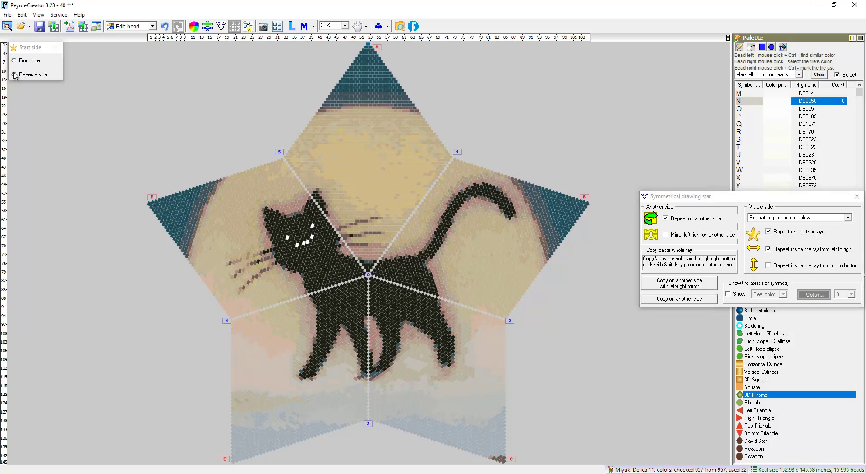
click(15, 60)
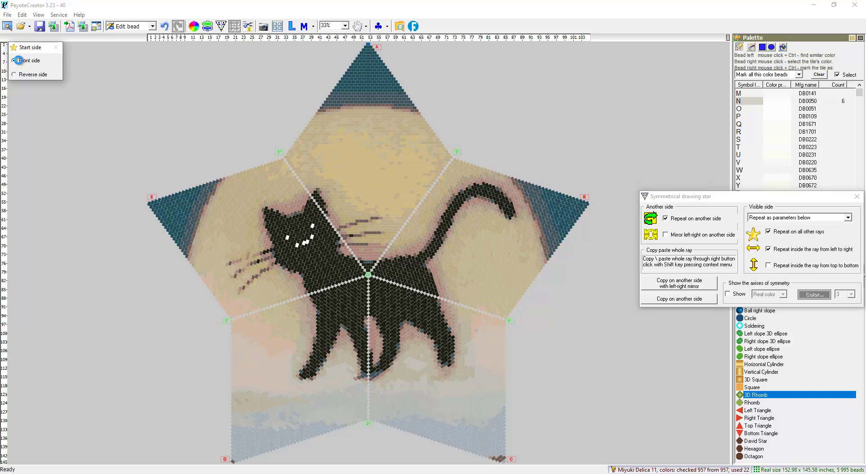
click(856, 196)
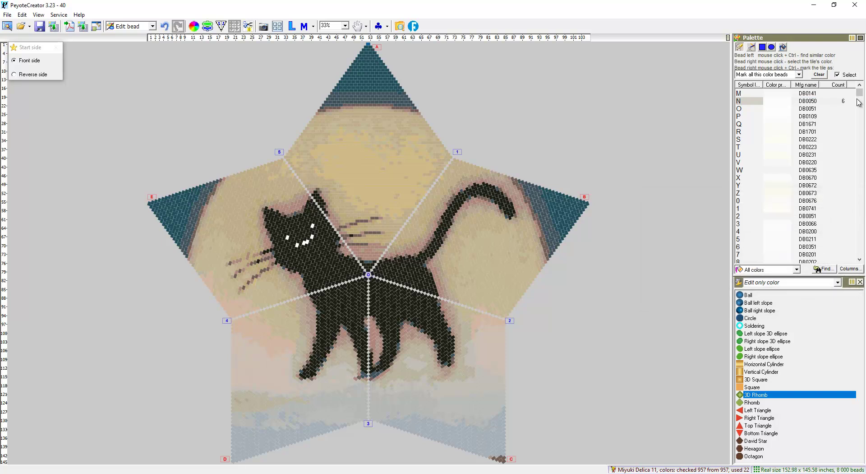
mouse_move(858, 94)
mouse_down()
mouse_move(861, 144)
mouse_move(865, 95)
mouse_up()
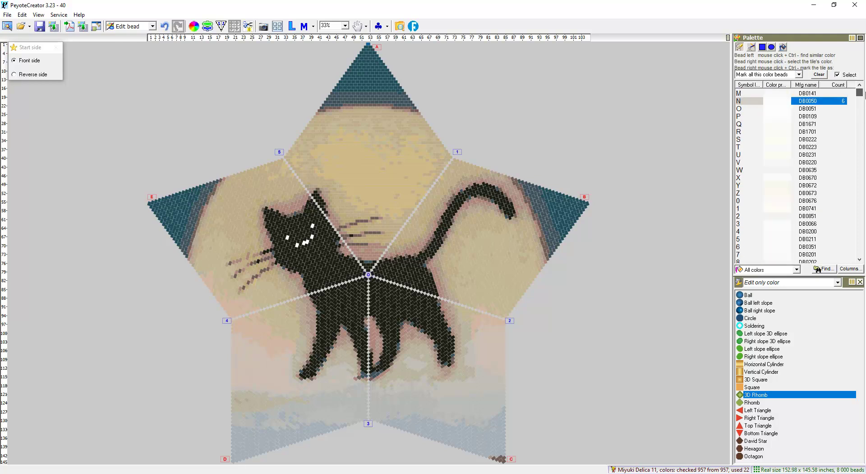
Filter the palette to Used colors and apply the default symbols to the pattern
click(796, 269)
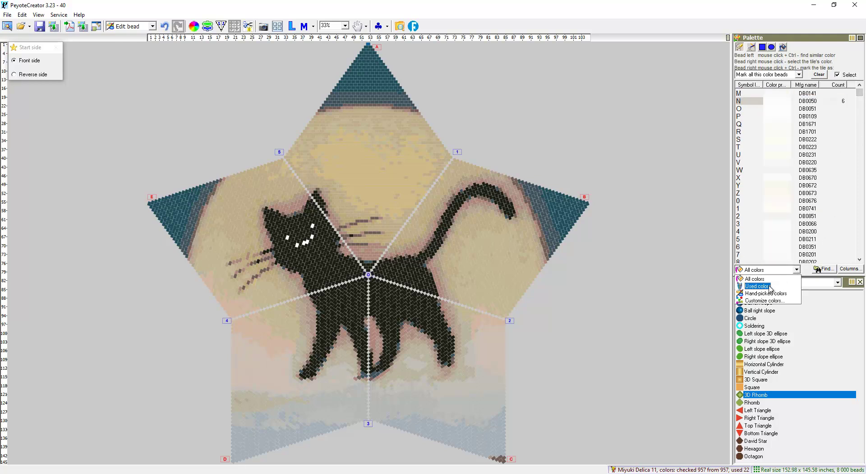
click(758, 286)
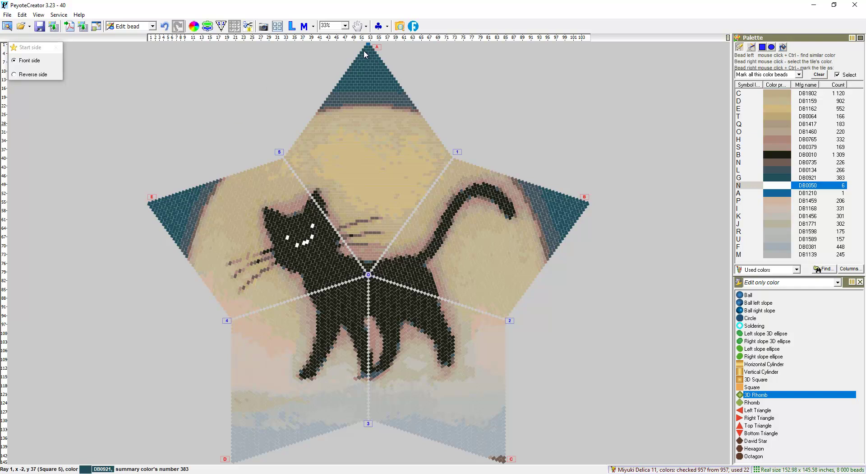
click(387, 27)
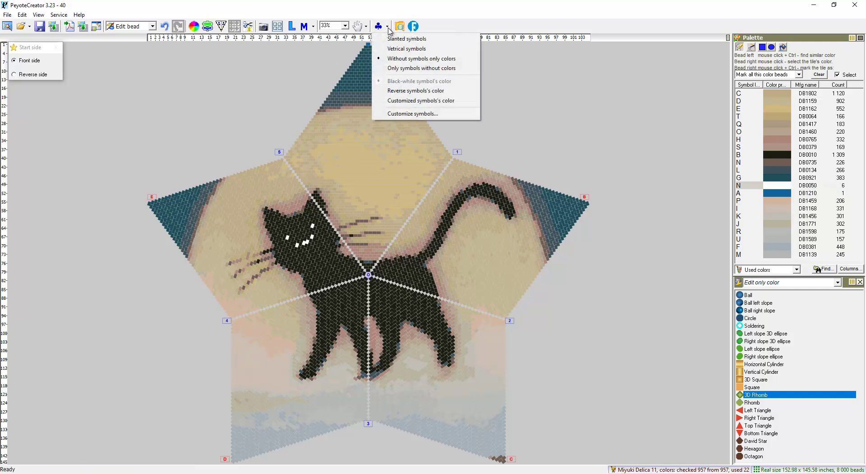
click(403, 114)
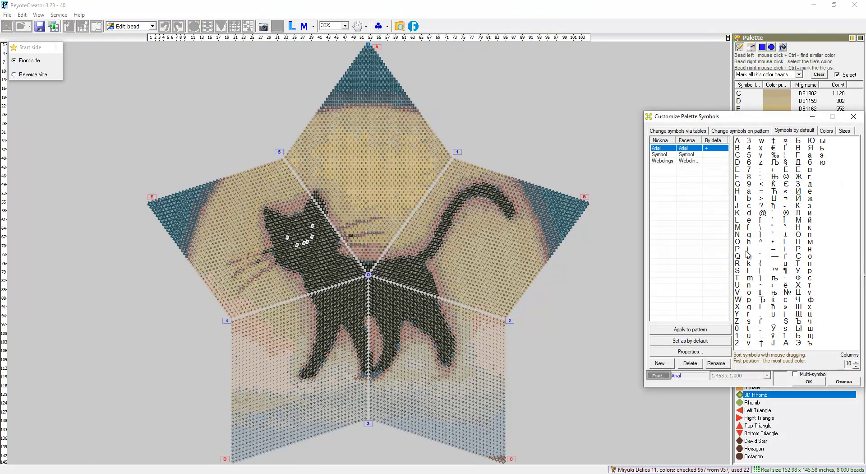
click(693, 330)
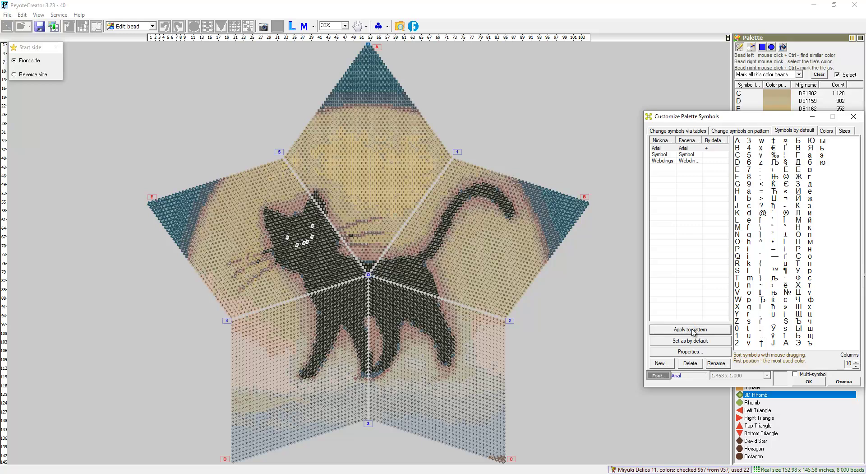
click(808, 381)
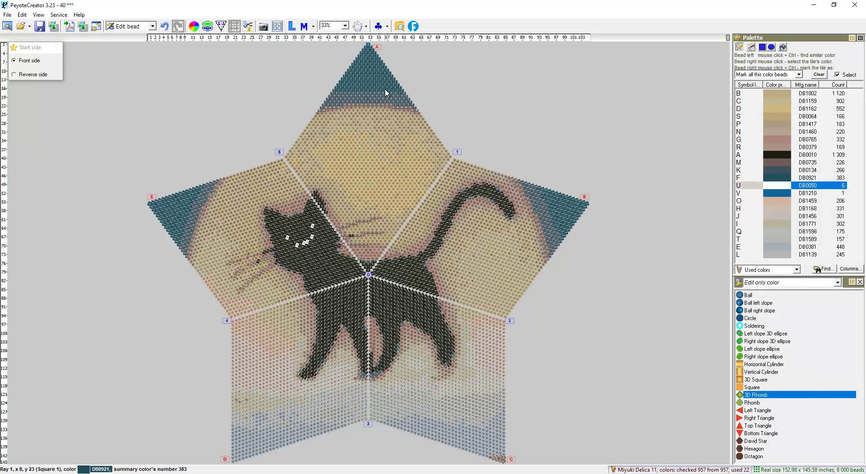
Zoom to 100%, switch to Vertical symbols, then fit the whole star to the window
click(345, 26)
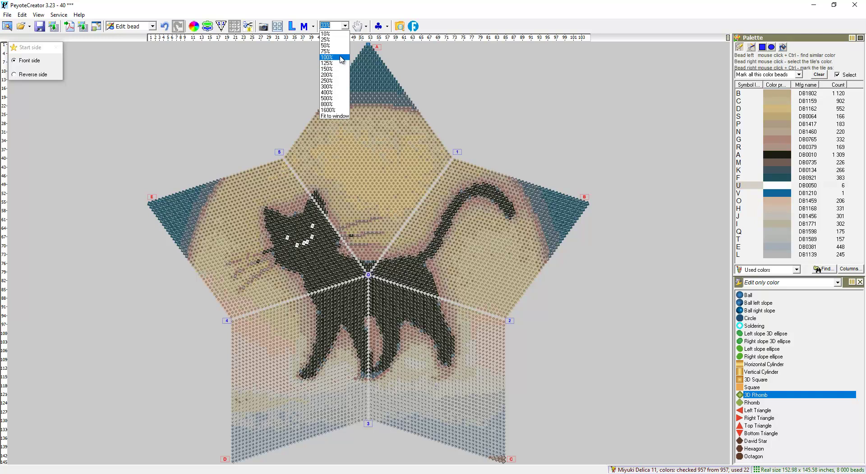
click(342, 58)
drag(337, 463, 482, 466)
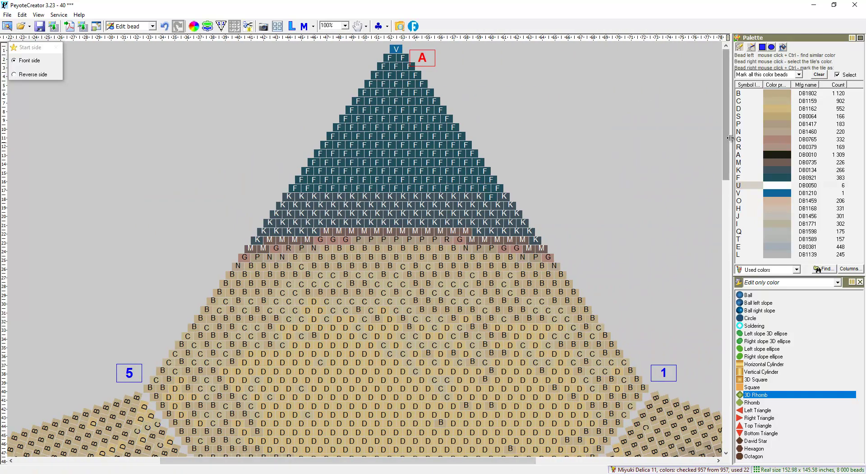
scroll(726, 143, down, 5)
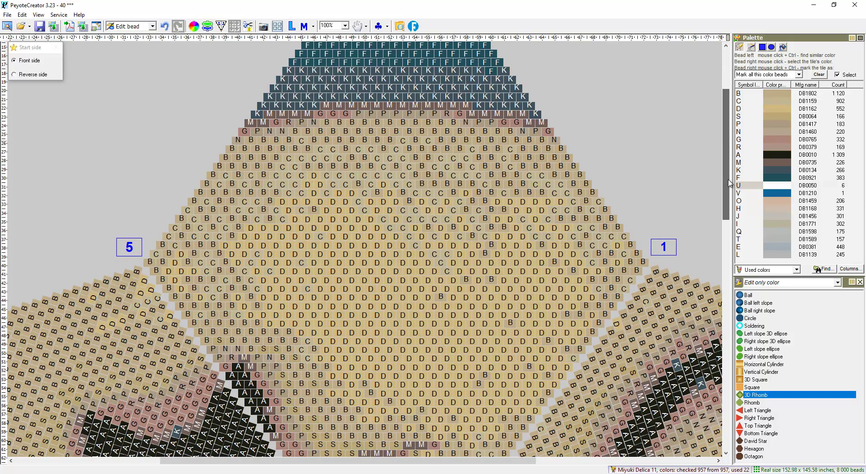
click(388, 27)
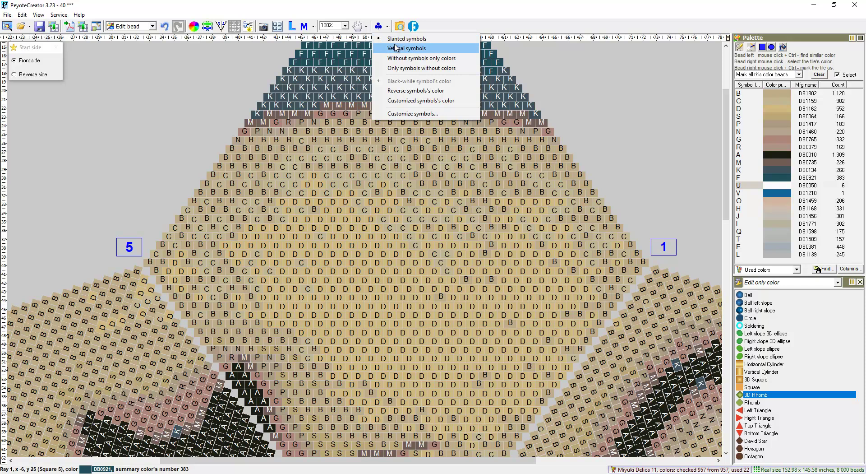
click(393, 50)
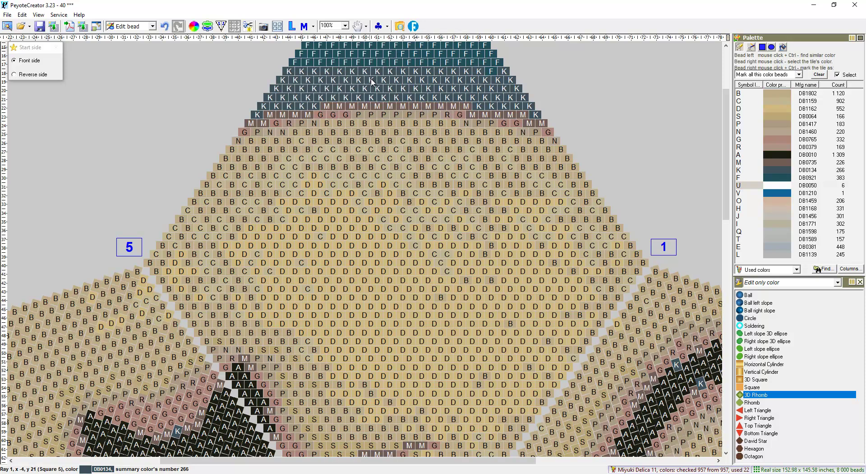
click(345, 25)
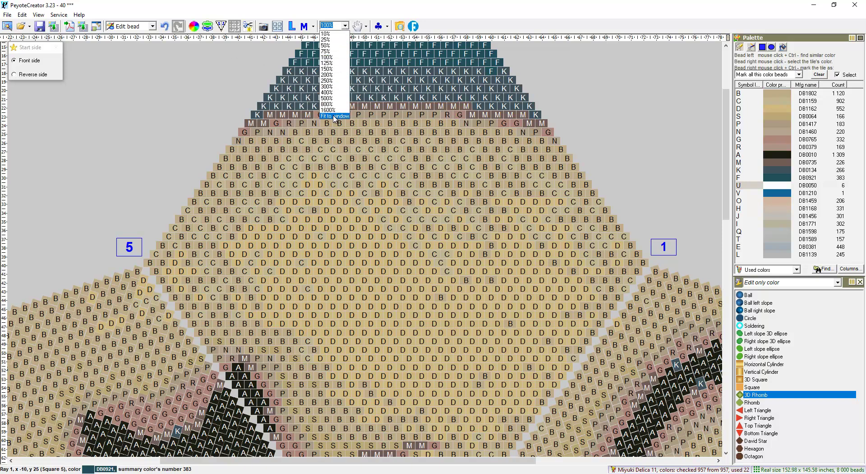
click(335, 116)
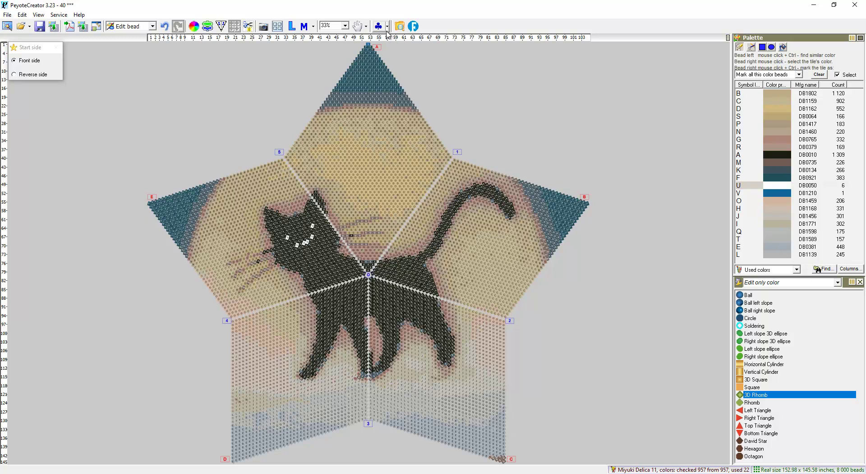
Reopen the symbol customization settings and zoom choices, closing both unchanged
click(386, 26)
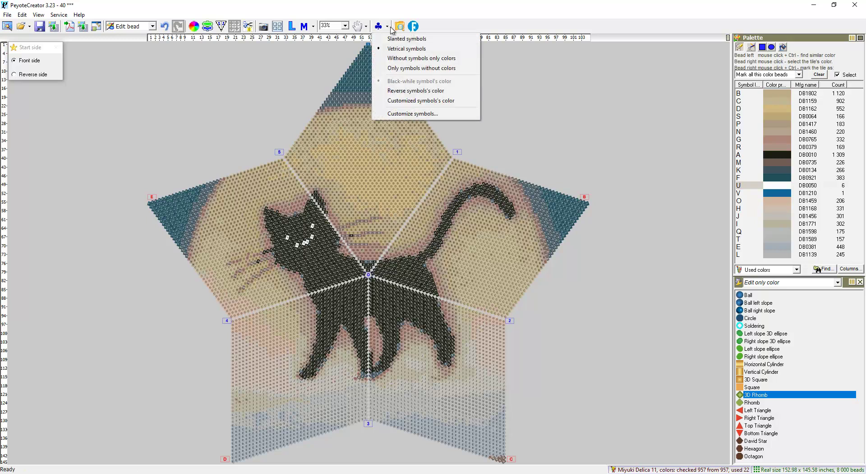
click(412, 114)
click(852, 118)
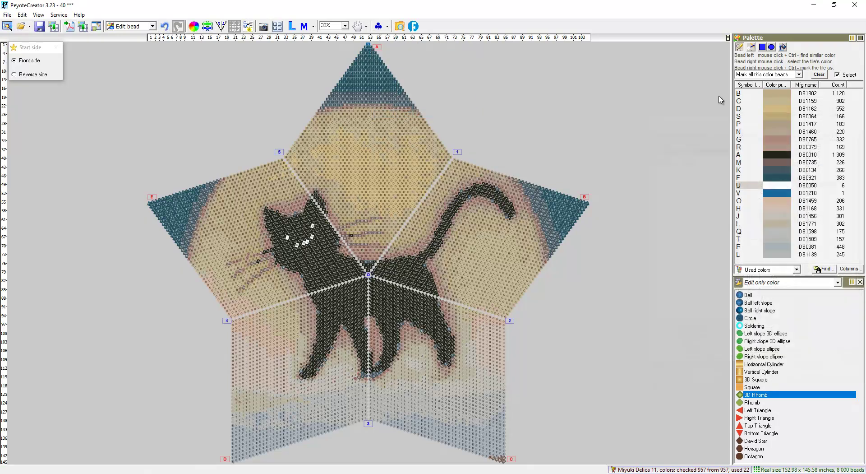
click(346, 25)
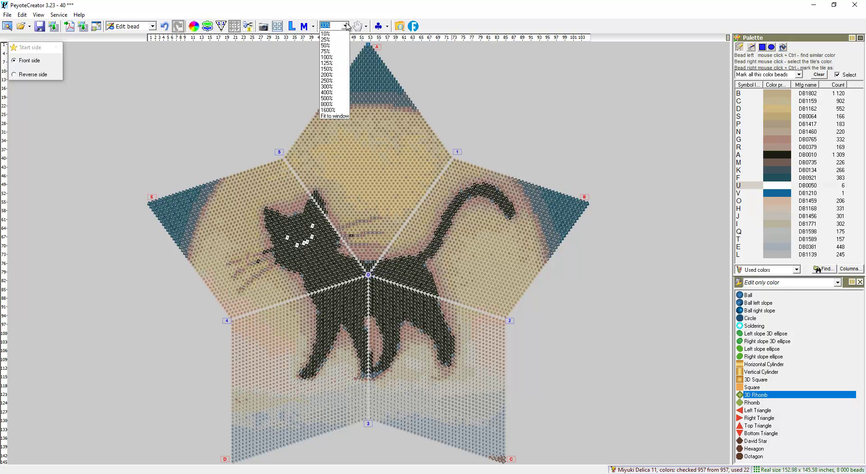
click(387, 27)
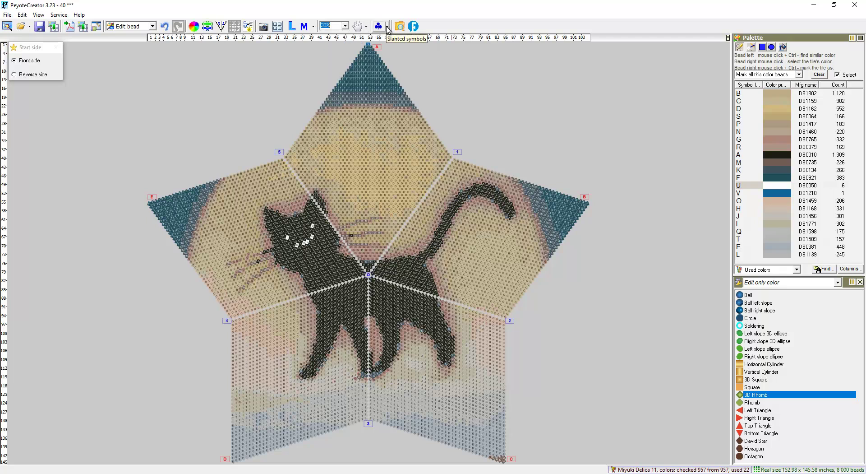
Try 'Only symbols without colors', then switch to 'Without symbols only colors'
click(387, 26)
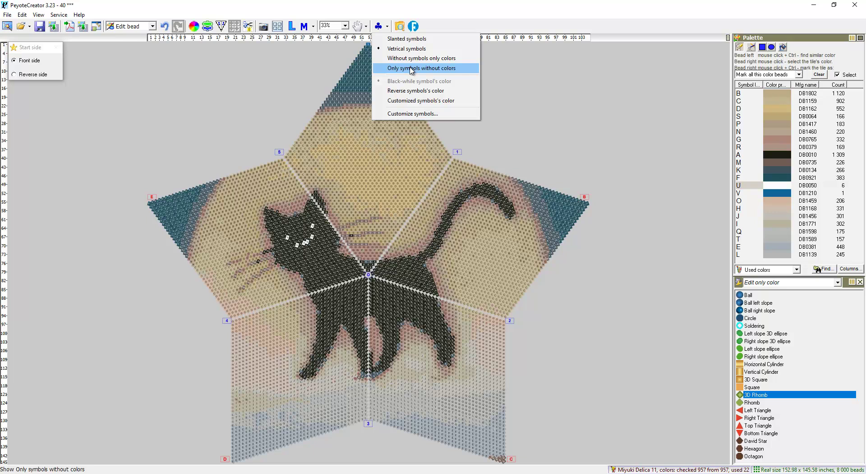
click(411, 69)
click(387, 27)
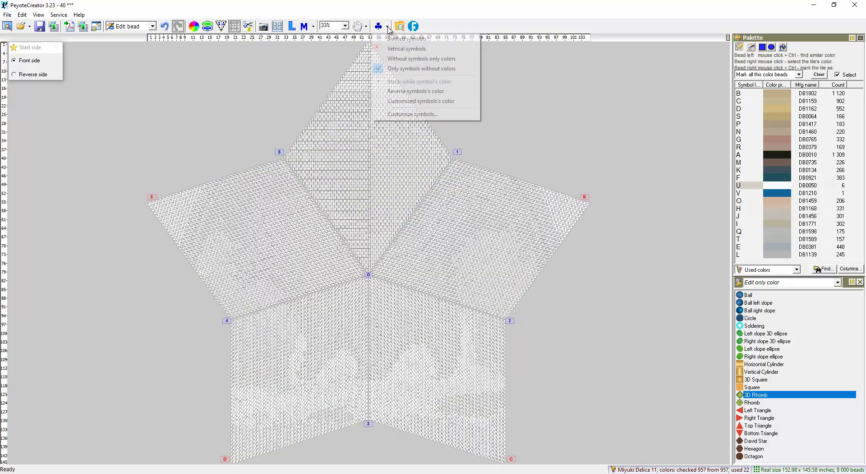
click(410, 59)
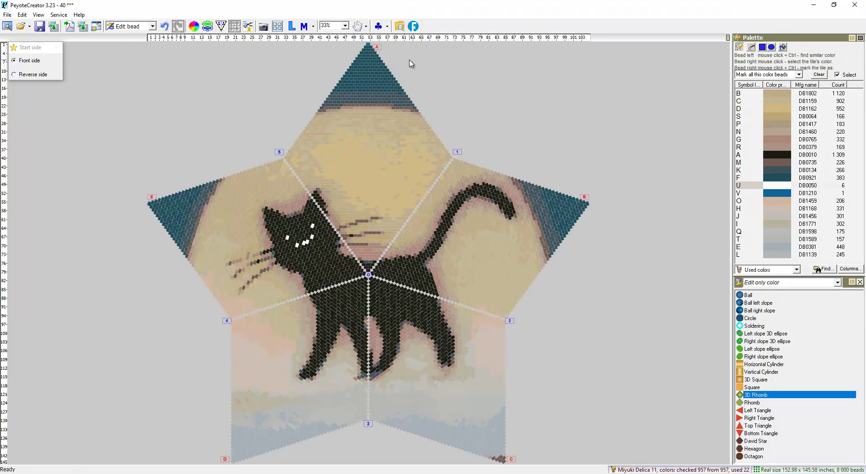